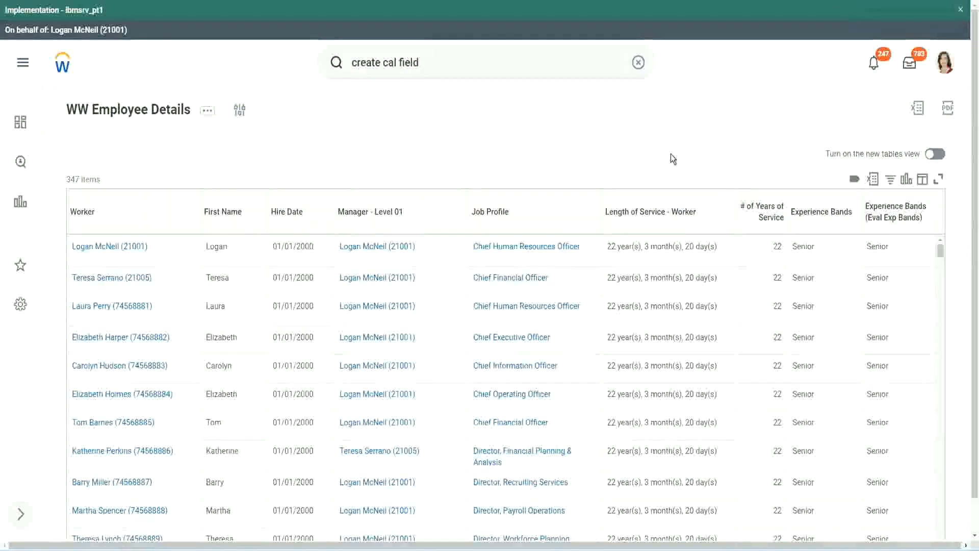
left_click(848, 241)
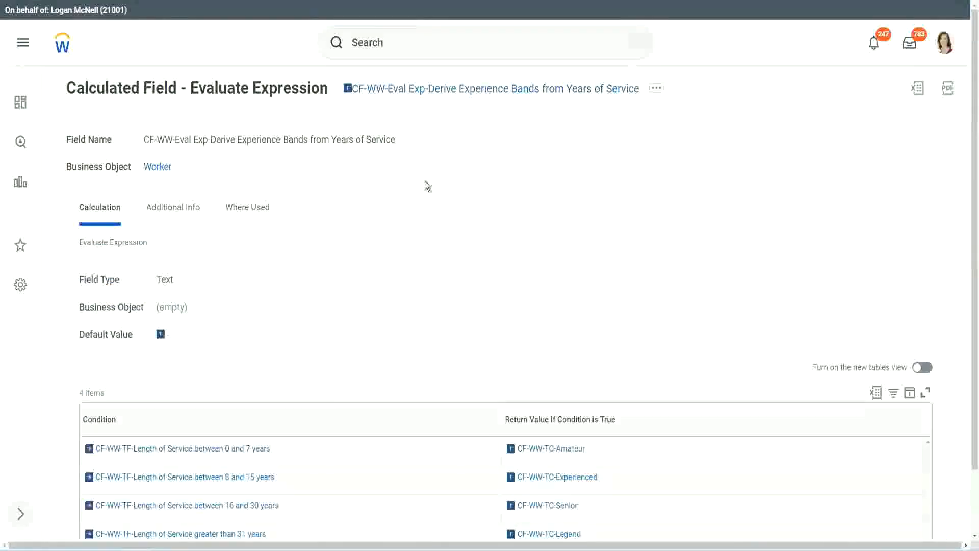
right_click(426, 94)
left_click(460, 153)
Search for "create calc field" and open the Create Calculated Field task.
left_click(390, 49)
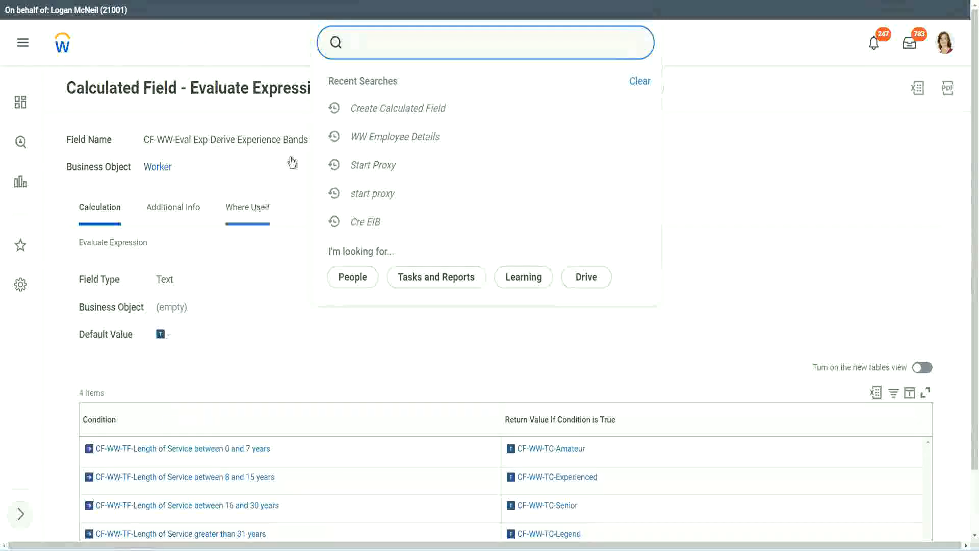
left_click(632, 100)
left_click(388, 37)
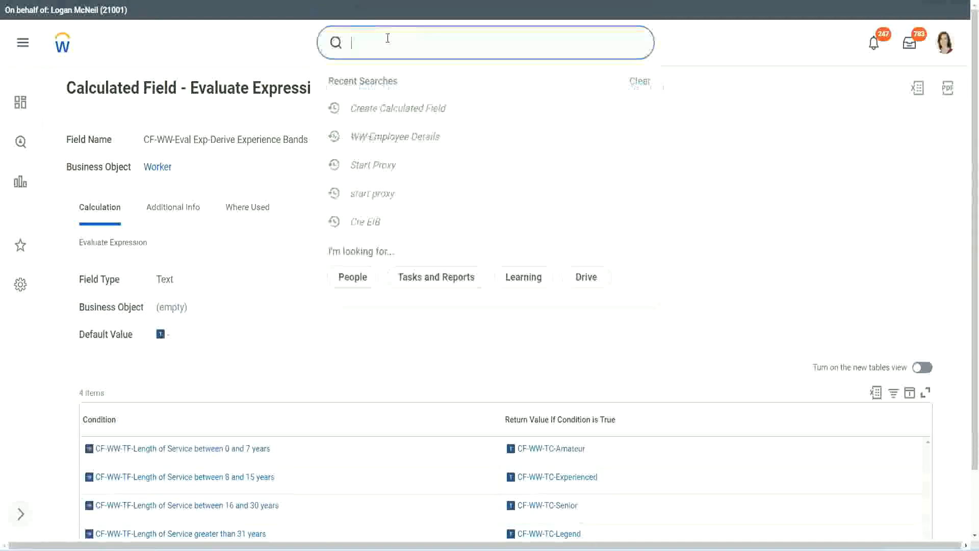
type("create calc")
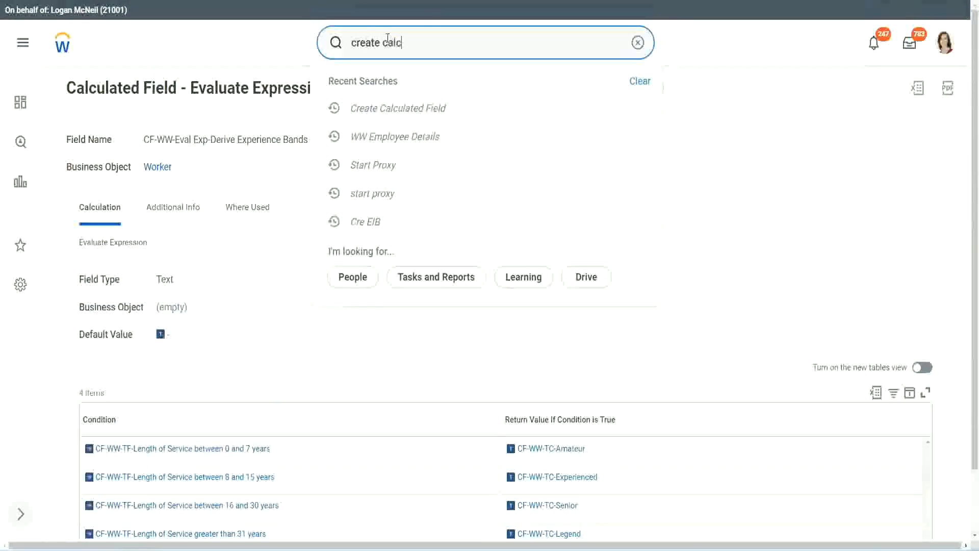
type(" field")
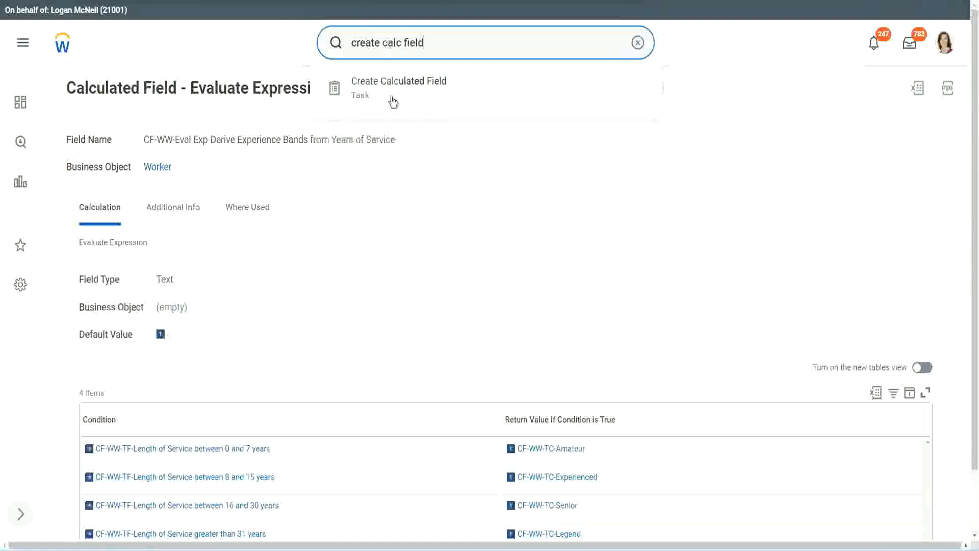
left_click(403, 94)
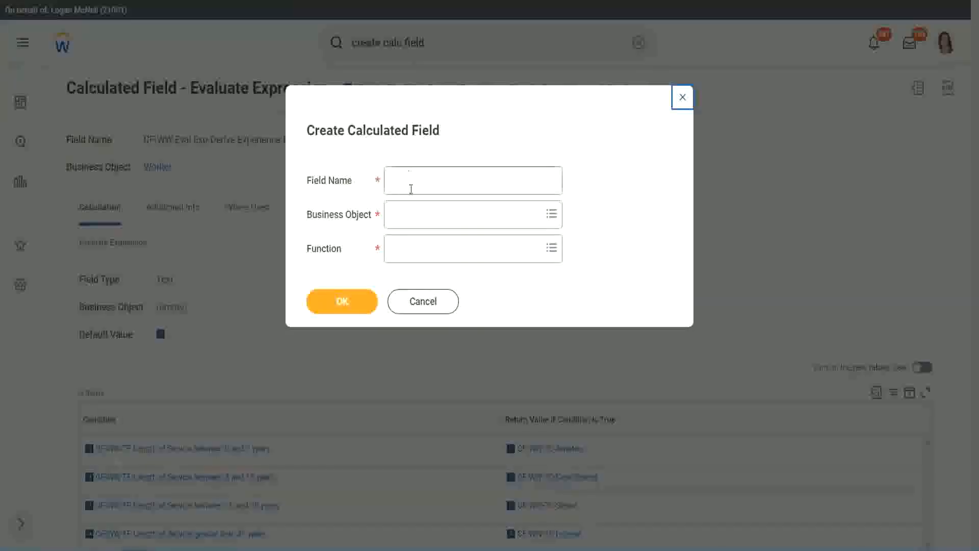
Name the new calculated field "CF-WW-LRB-Identify Experience Bands from years of Service".
left_click(412, 182)
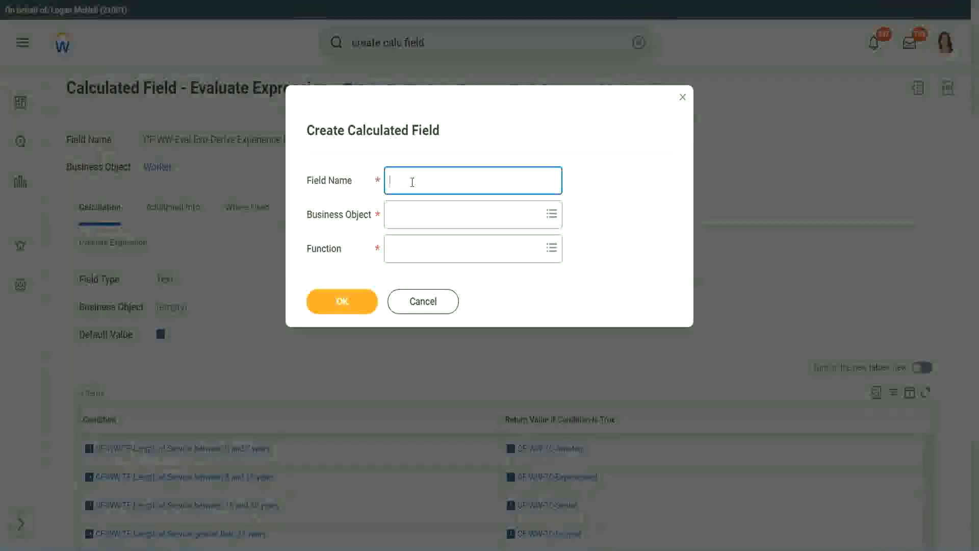
type("CF")
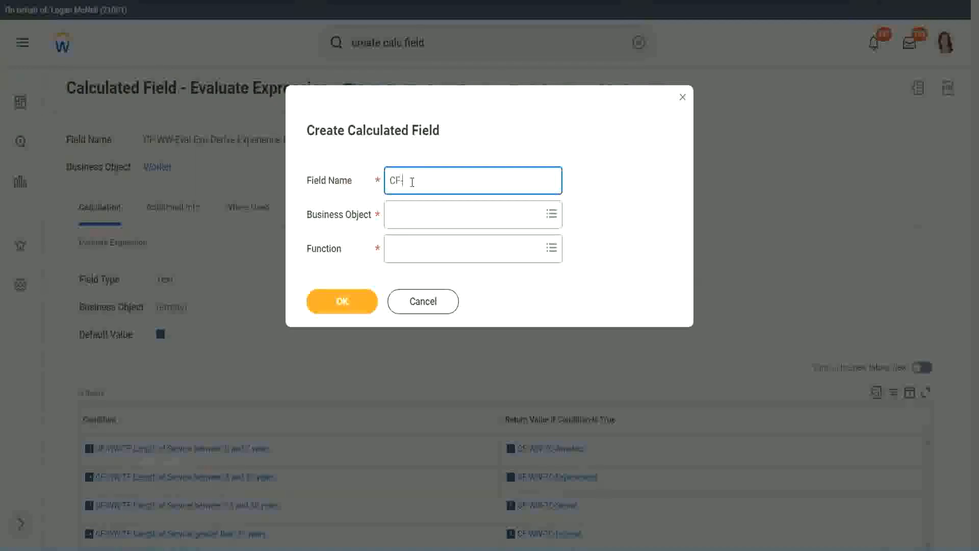
type("-WW-LRB-Identify Exe")
key("BackSpace")
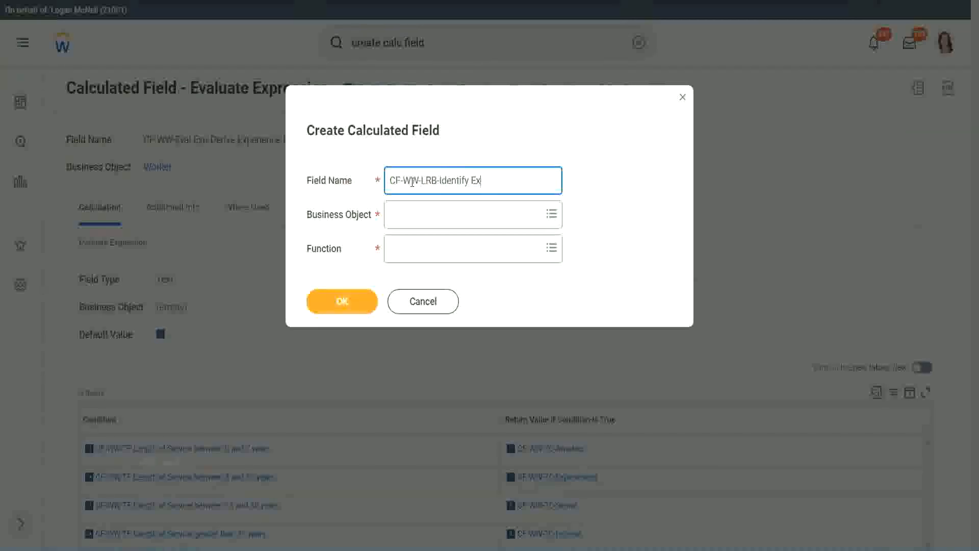
type("periende")
key("BackSpace")
key("BackSpace")
type("ce Bands from years of Service")
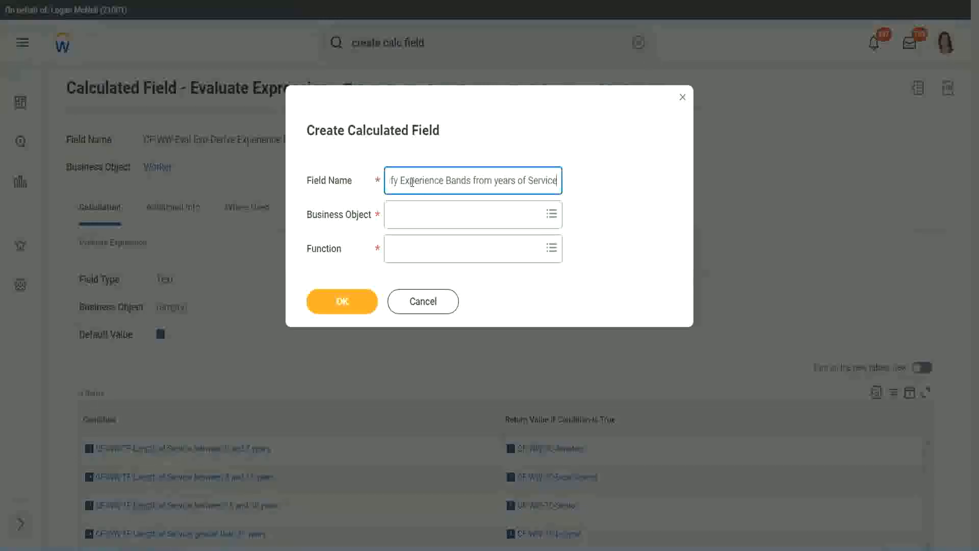
key("Tab")
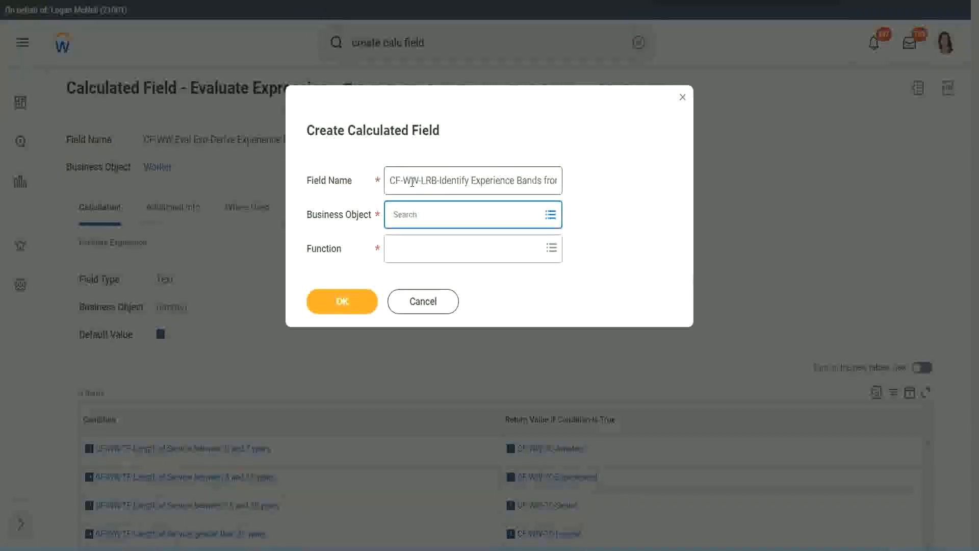
Set the business object to Worker and the function to Lookup Range Band, and proceed to the field's definition.
type("worker")
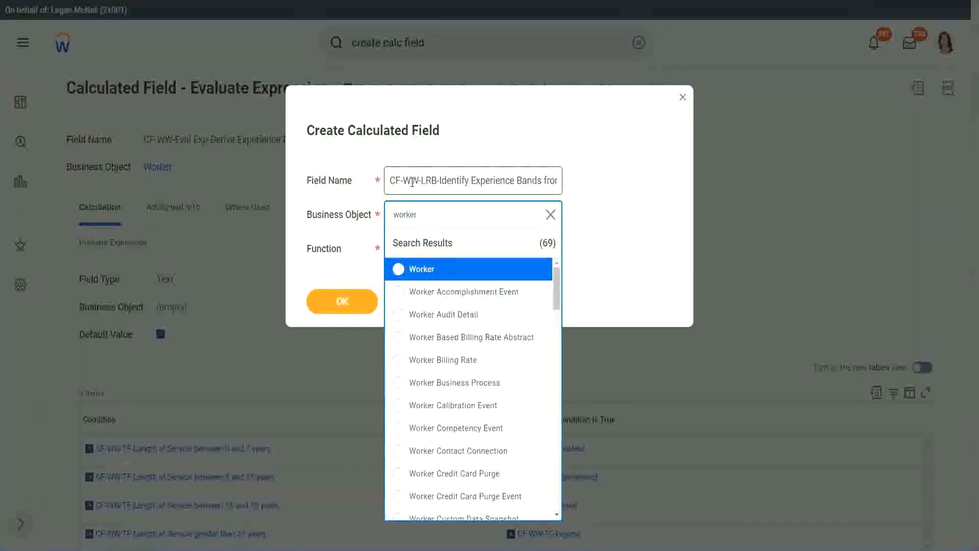
key("Return")
key("Tab")
type("lrb")
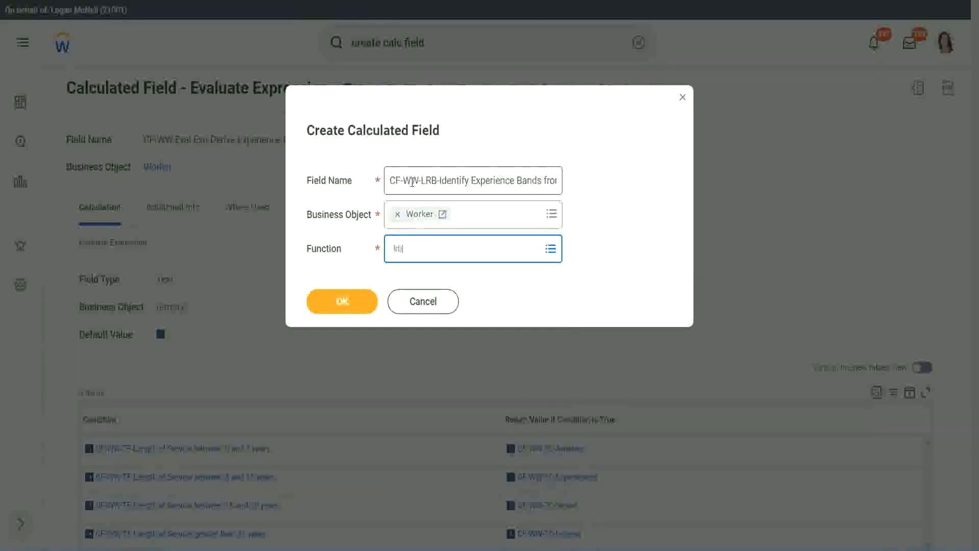
key("Return")
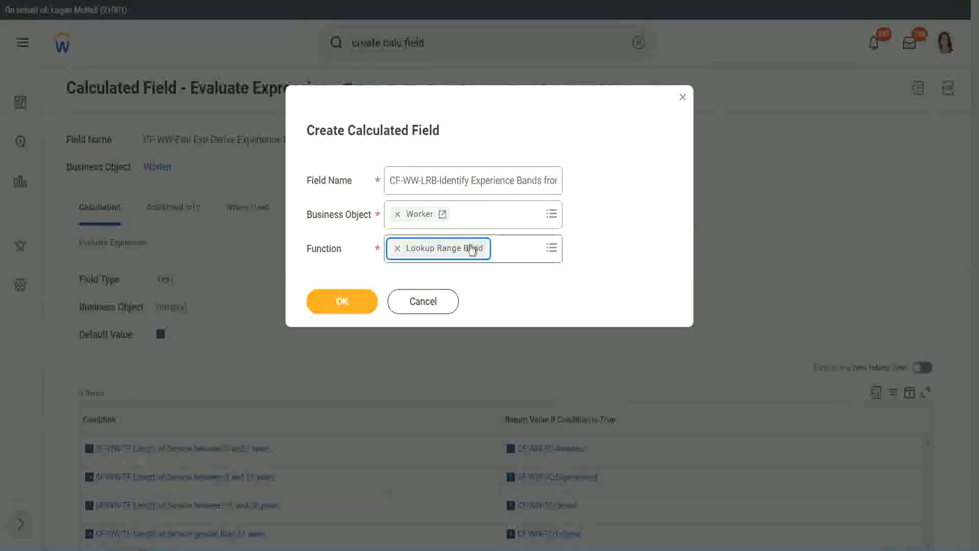
left_click(351, 302)
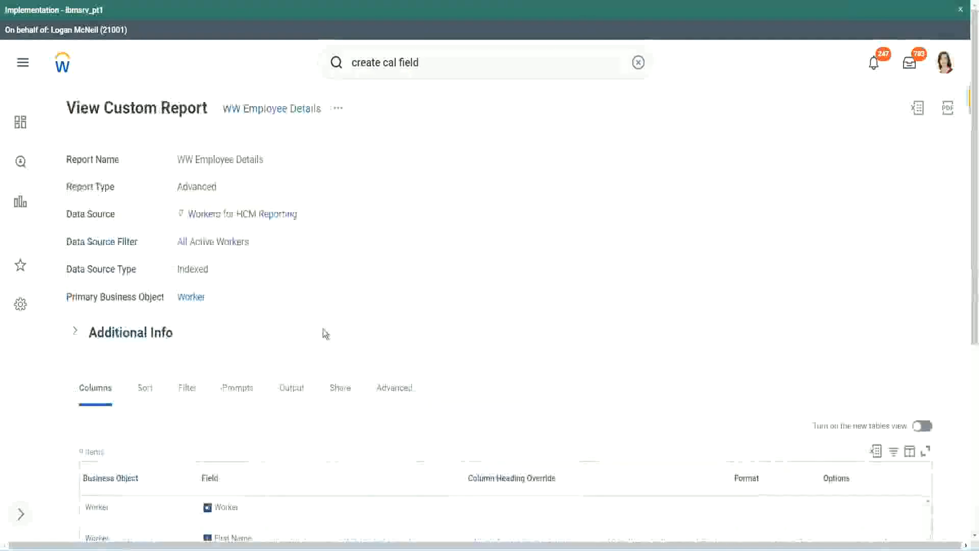
Set the Source Field to CF-WW-Convert Text To Number-Number of Years from Length of Service, copying its name from the WW Employee Details report.
scroll(327, 331, "down", 5)
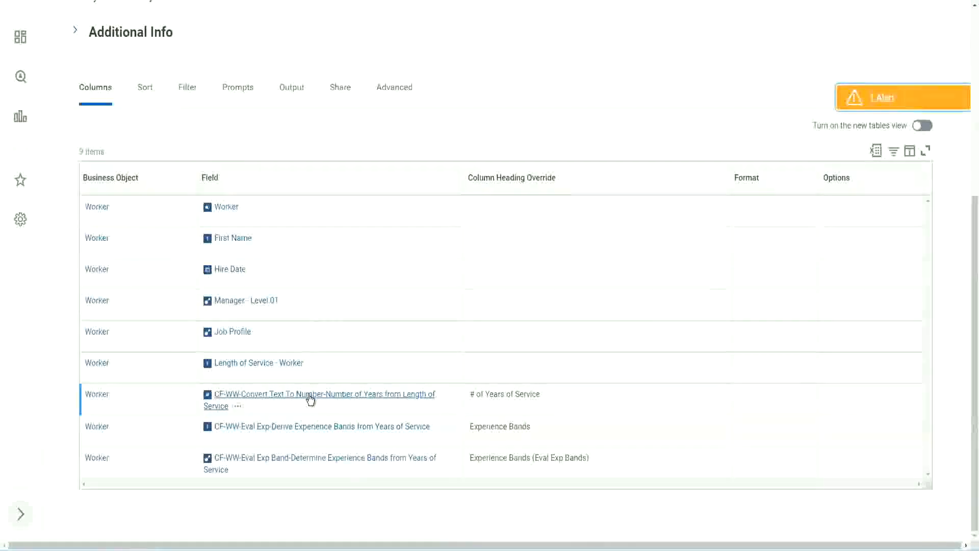
right_click(309, 400)
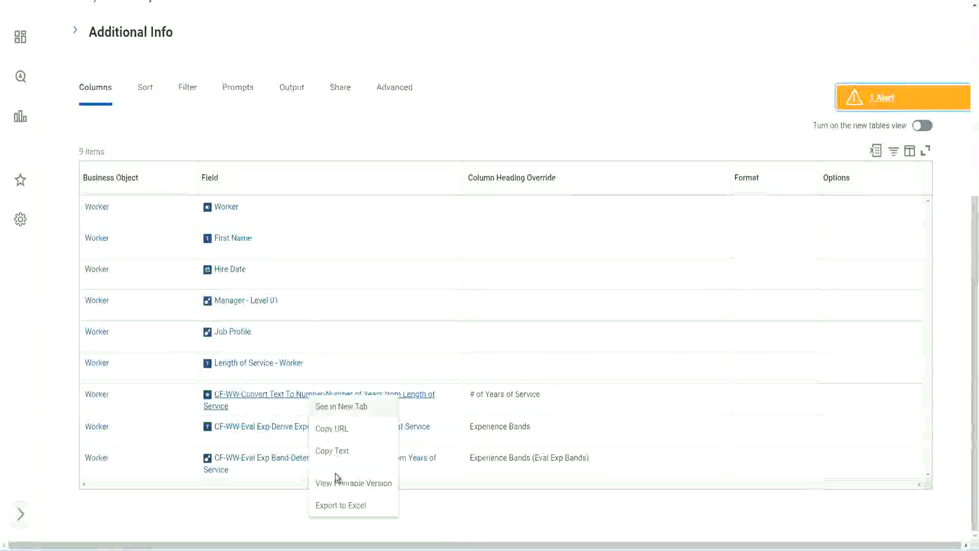
left_click(338, 450)
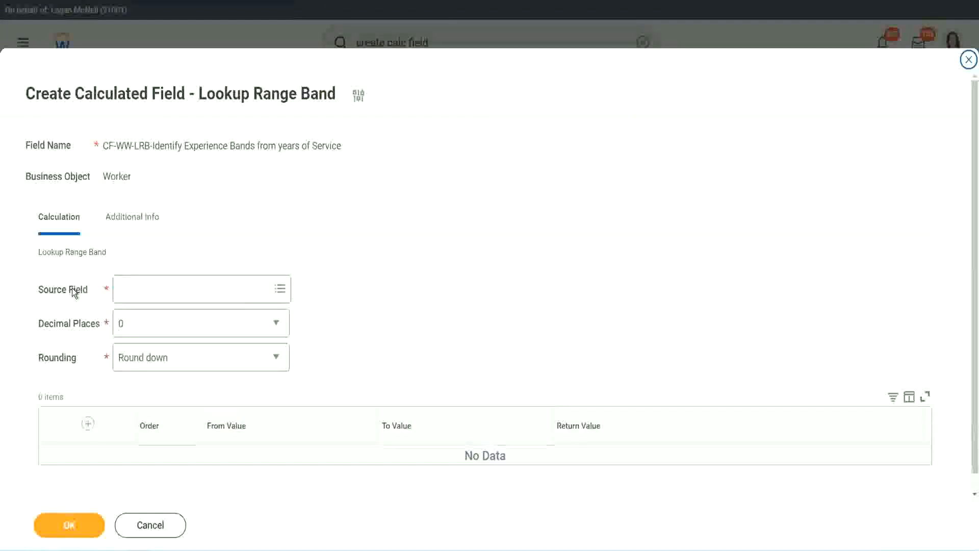
left_click(152, 288)
key("Return")
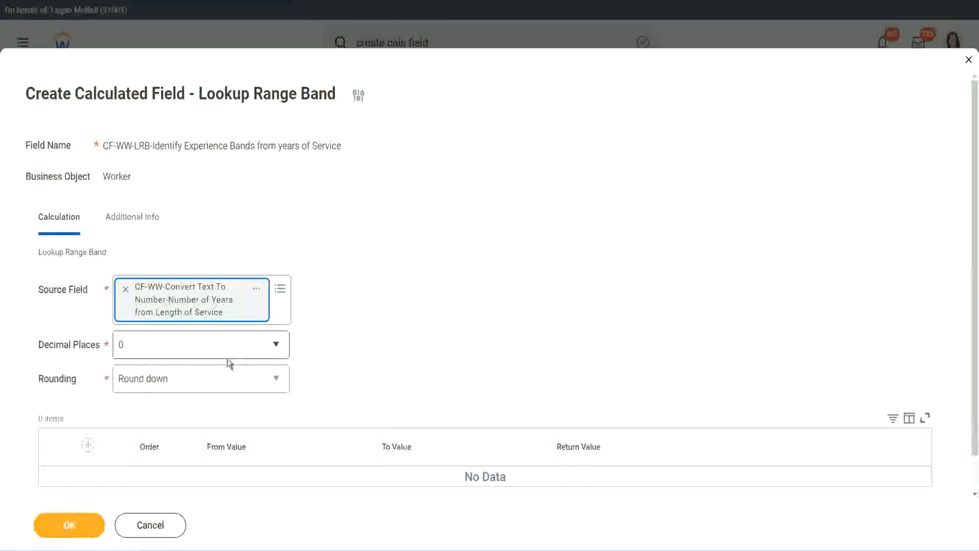
Keep the source value at 0 decimal places and set its rounding to Round.
left_click(191, 351)
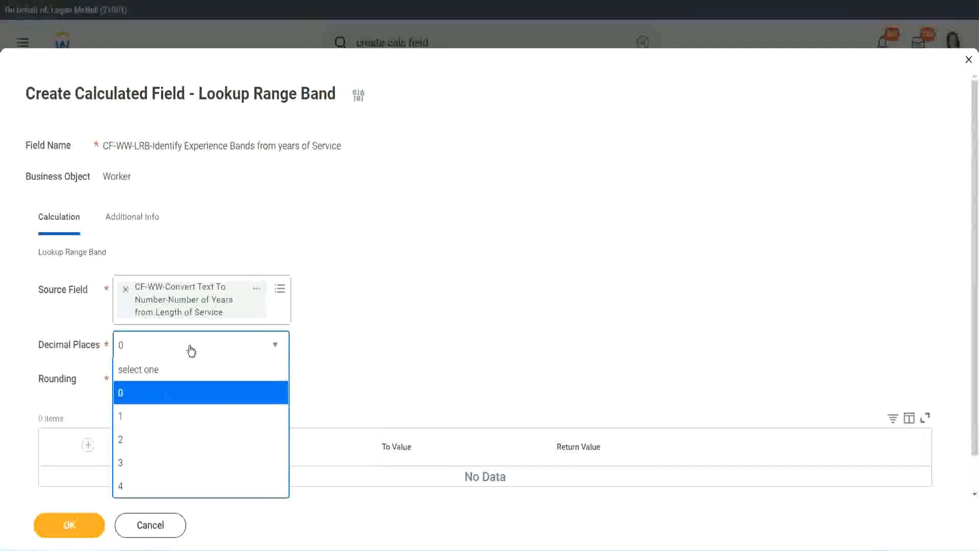
left_click(124, 398)
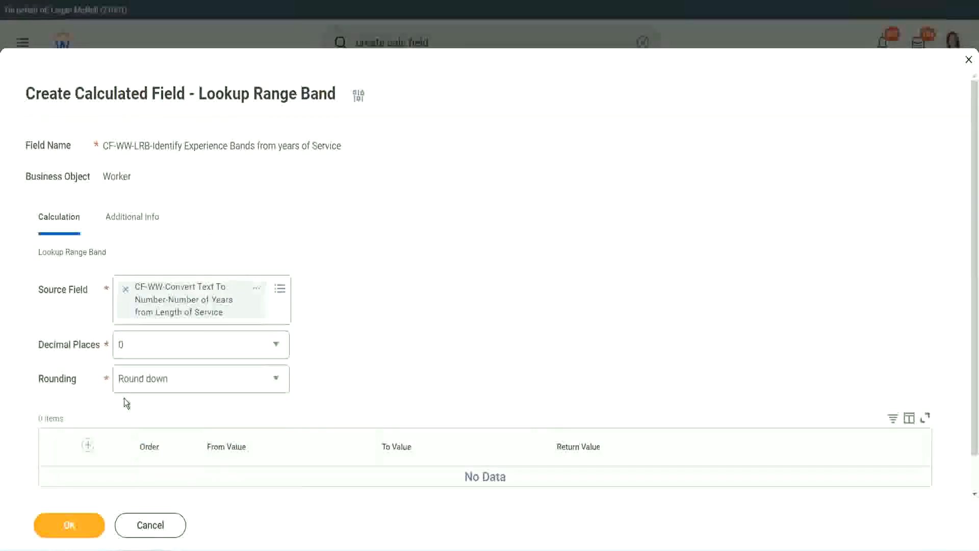
left_click(157, 382)
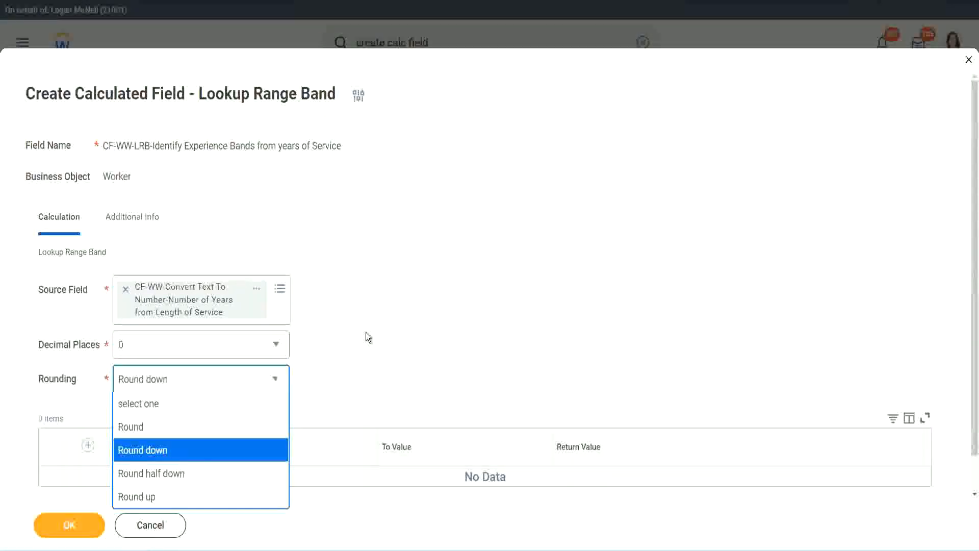
left_click(344, 376)
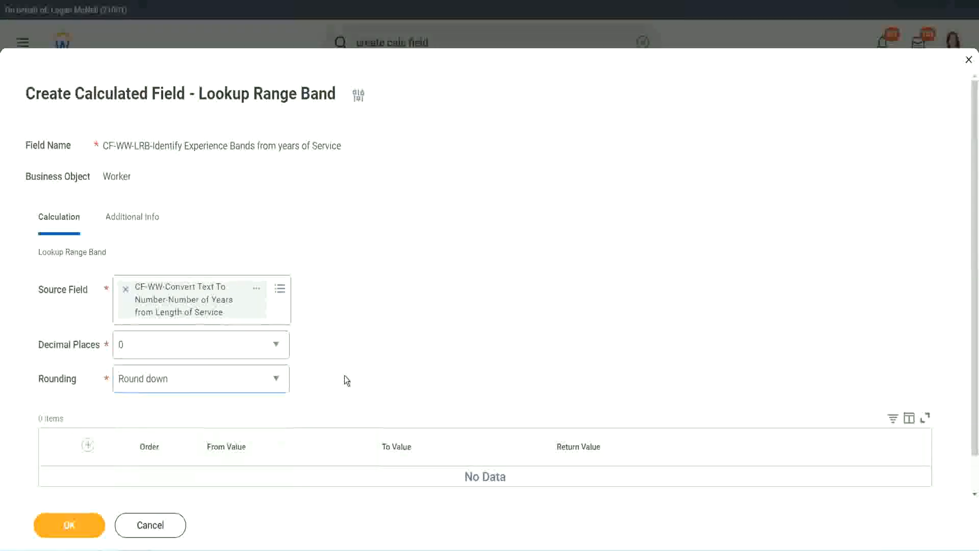
left_click(165, 375)
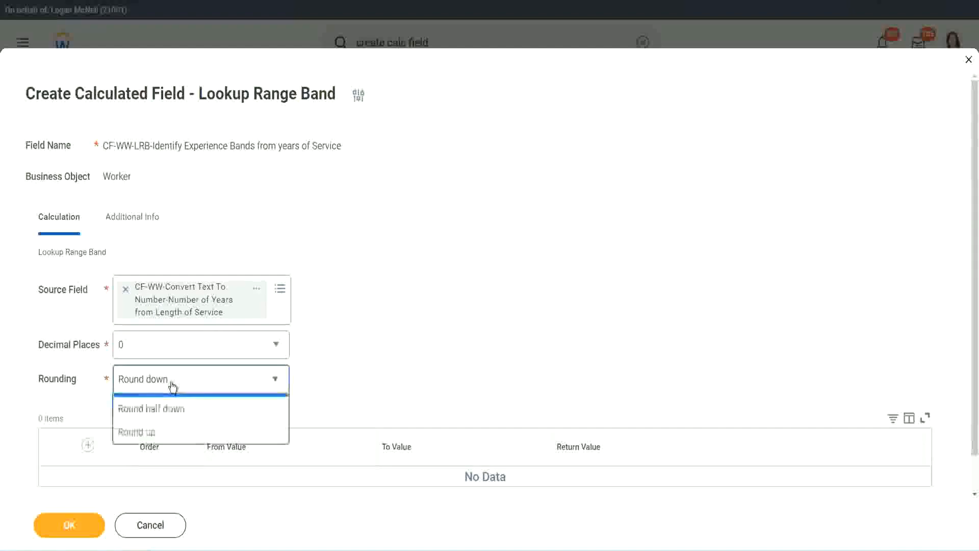
left_click(162, 428)
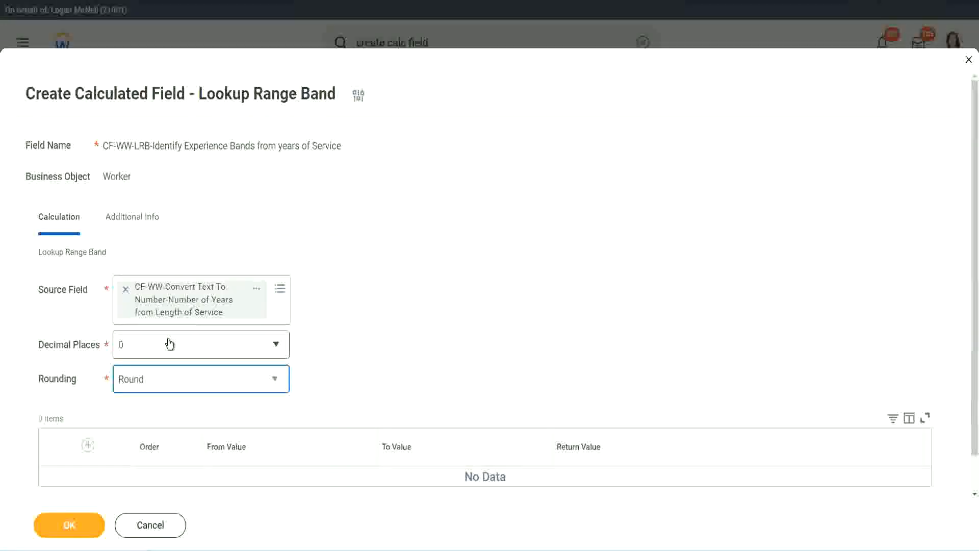
Add the first range band from 0 to 7 with the return value "Amateur".
left_click(89, 447)
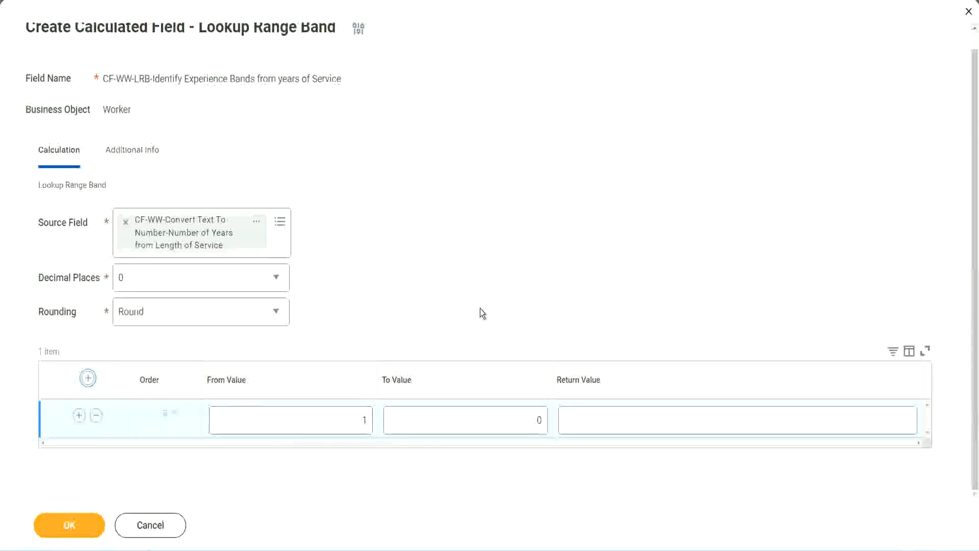
double_click(358, 424)
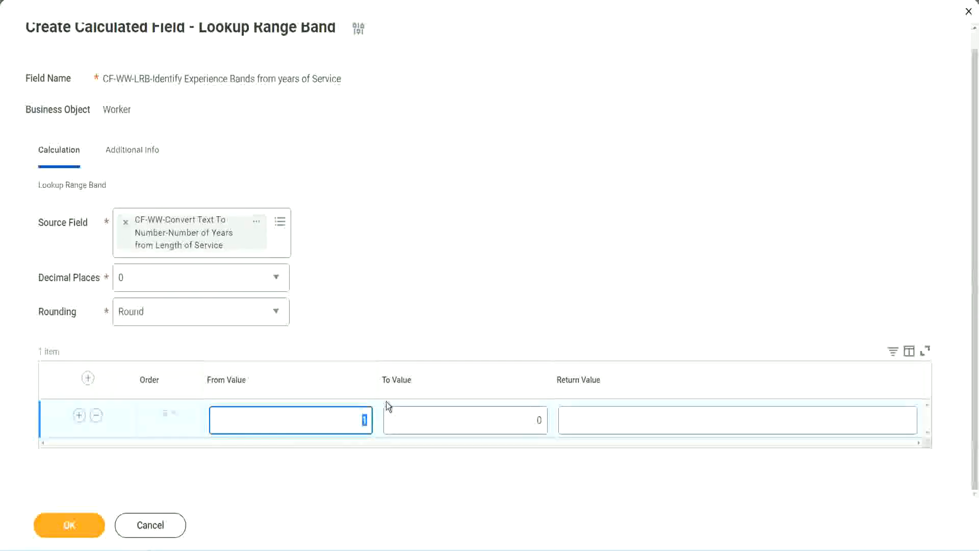
type("0")
key("Tab")
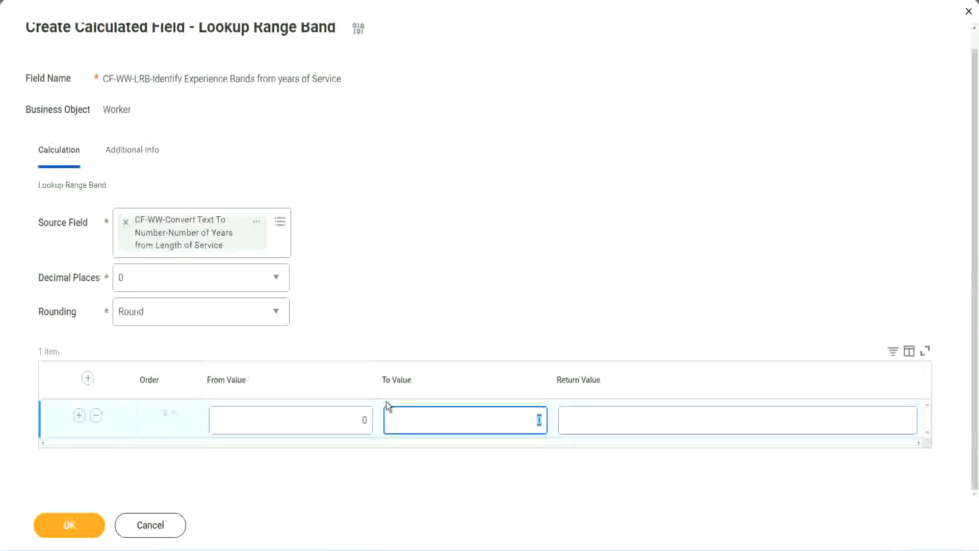
type("7")
key("Tab")
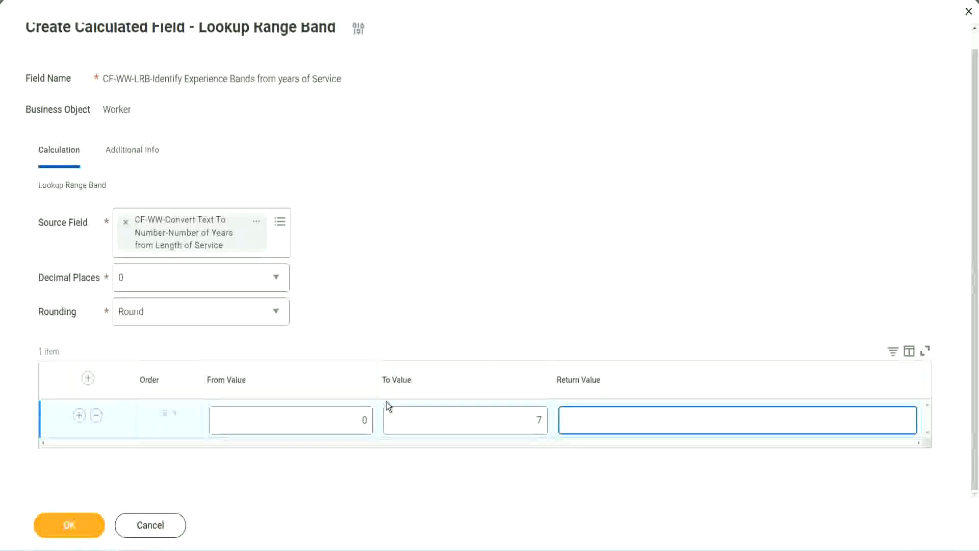
type("Amateur")
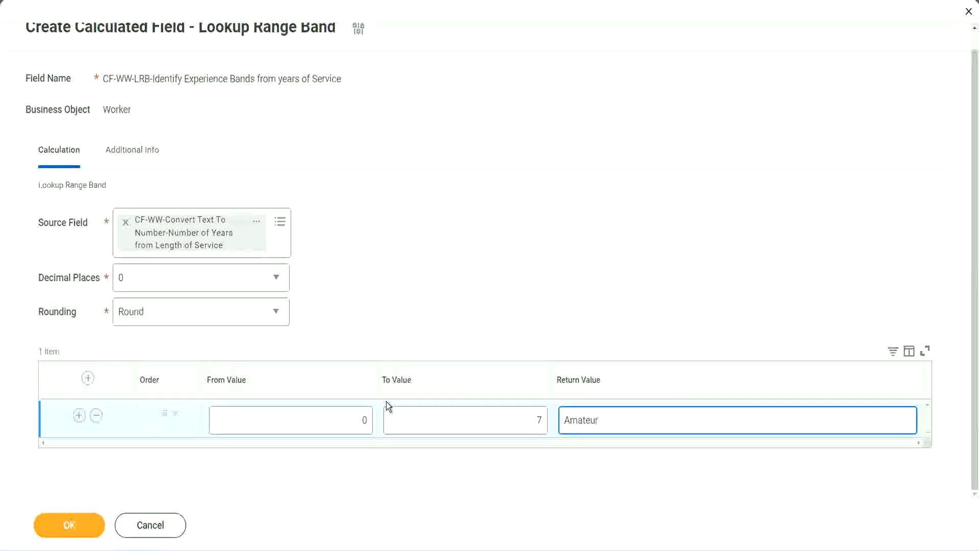
left_click(338, 427)
left_click(525, 412)
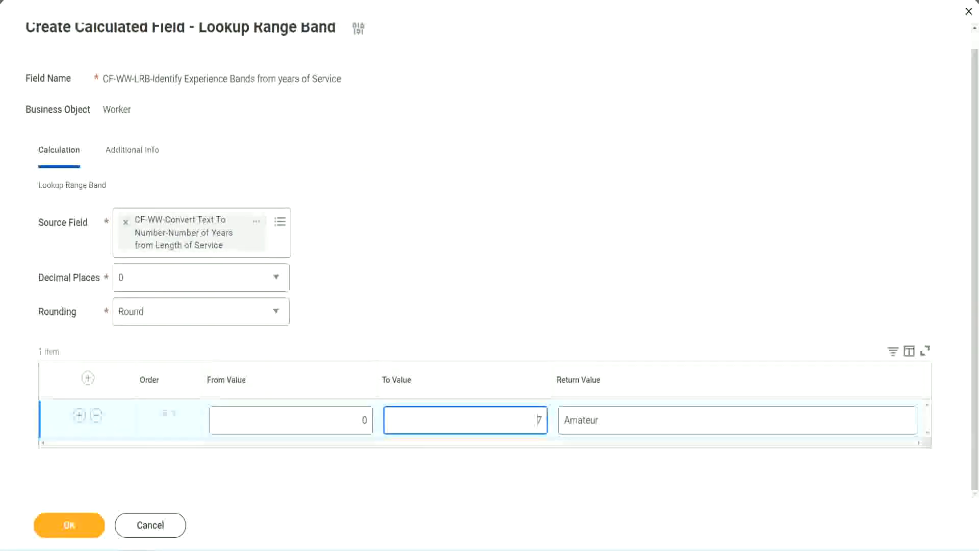
left_click_drag(410, 356, 244, 253)
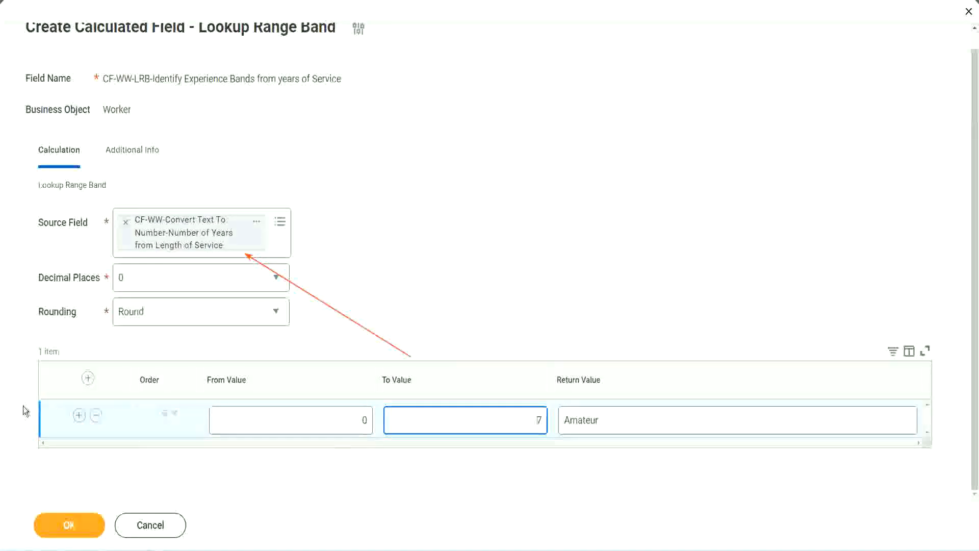
Add a second range band from 8 to 15 with the return value "Experienced".
left_click(78, 416)
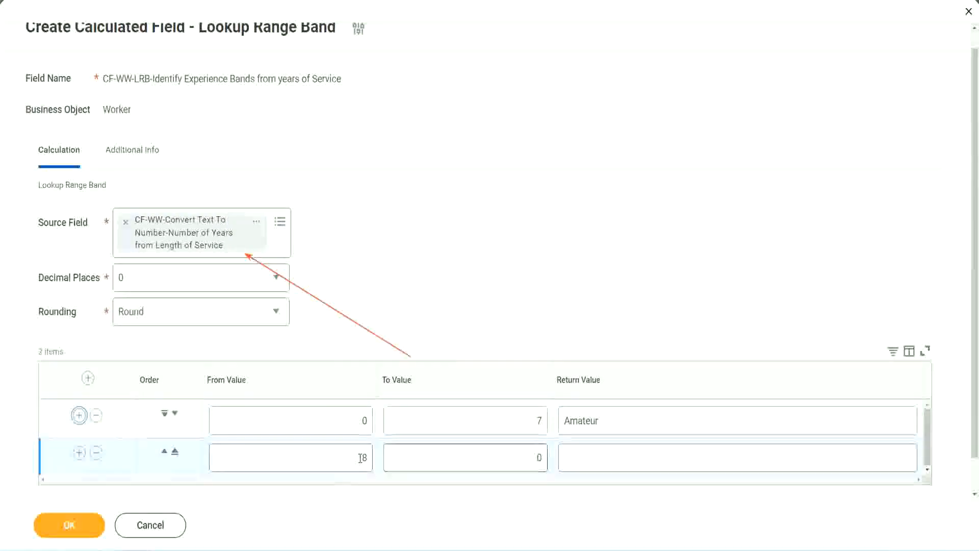
double_click(363, 457)
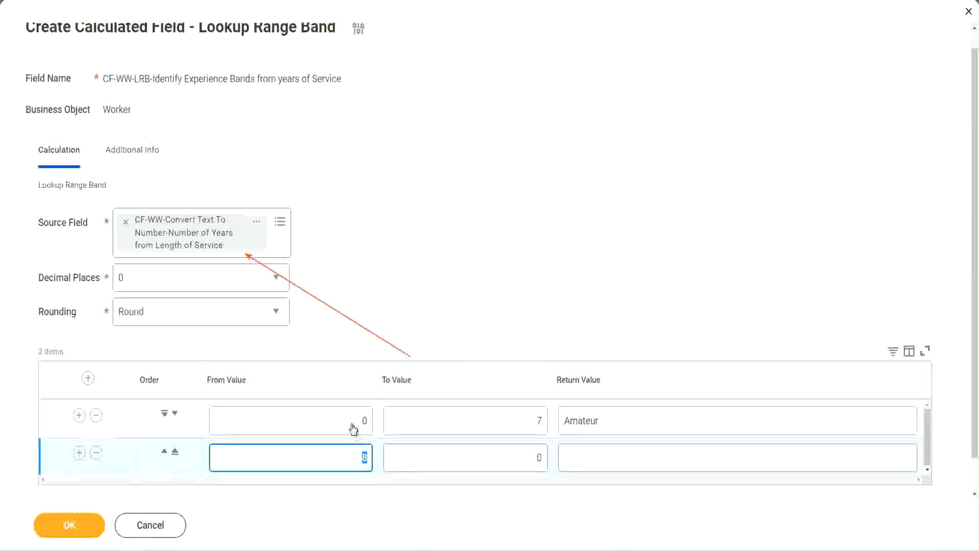
left_click(533, 423)
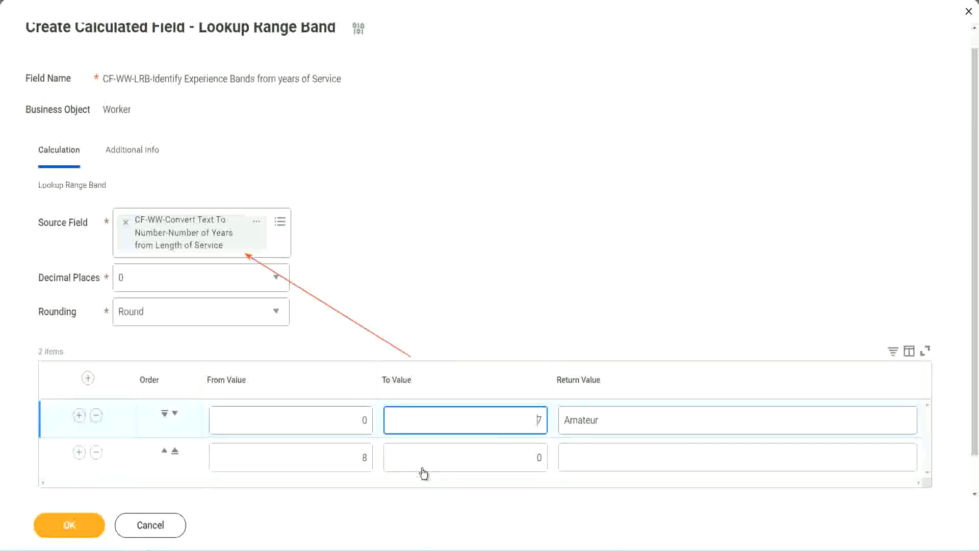
double_click(346, 458)
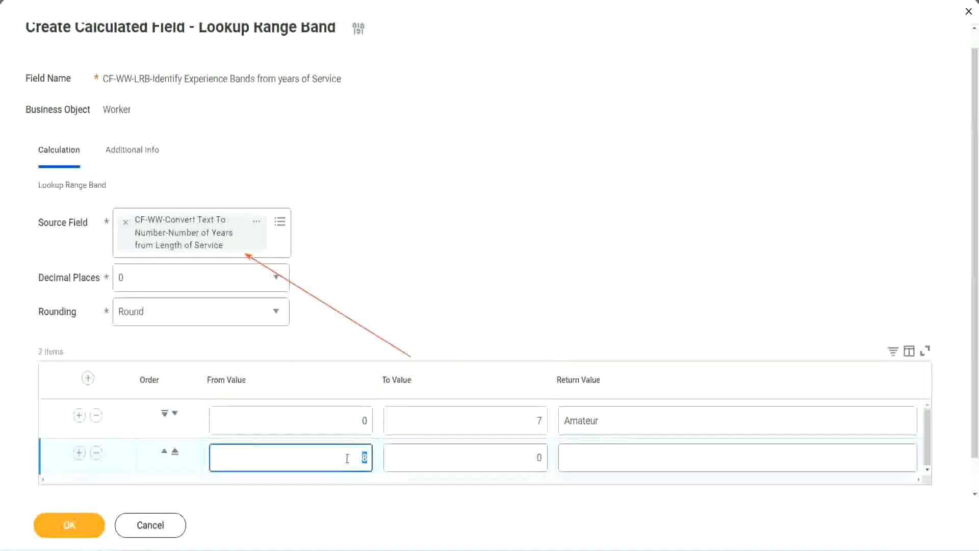
left_click(530, 457)
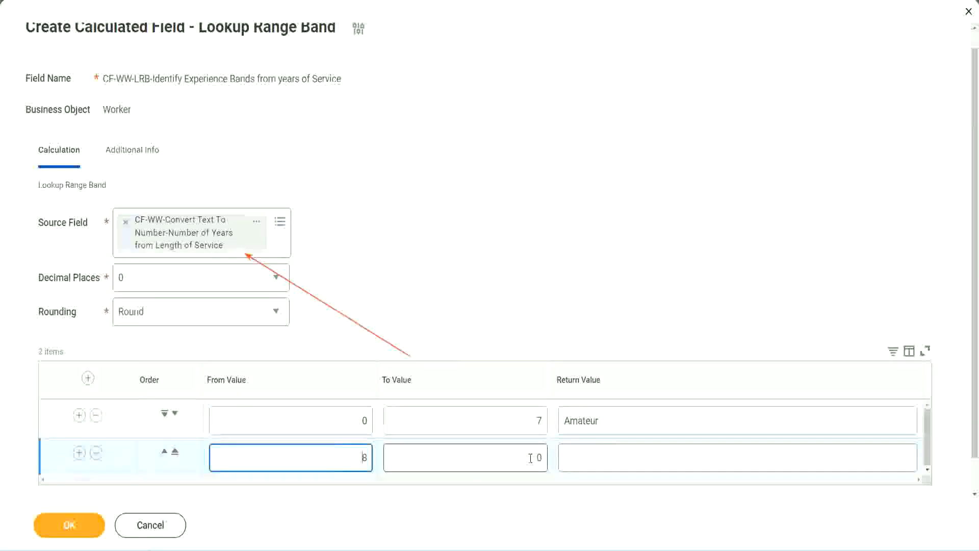
left_click(530, 457)
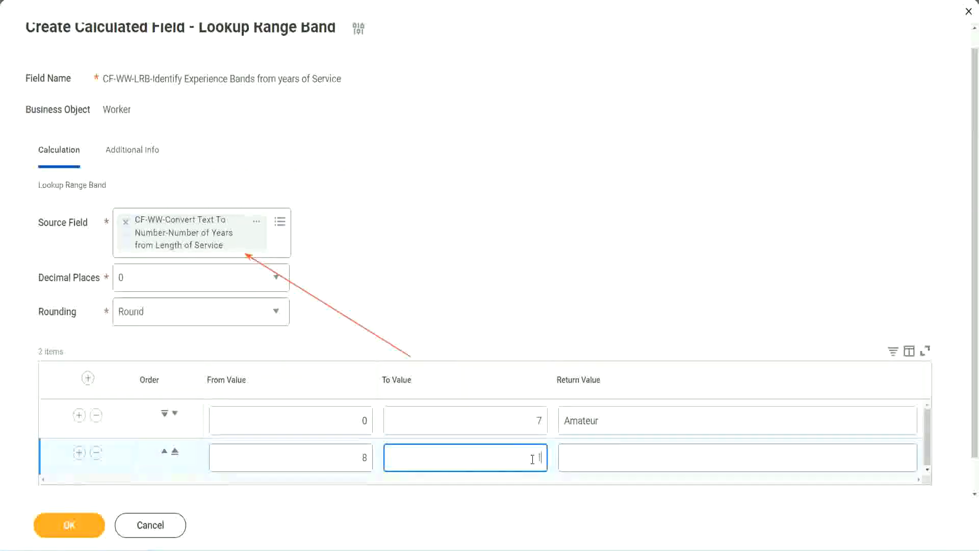
type("15")
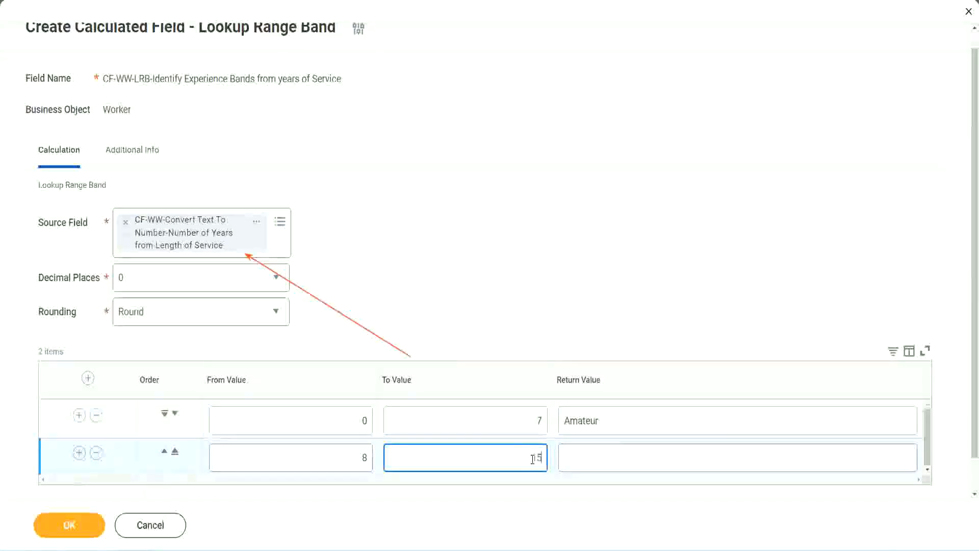
left_click(604, 454)
type("Ex")
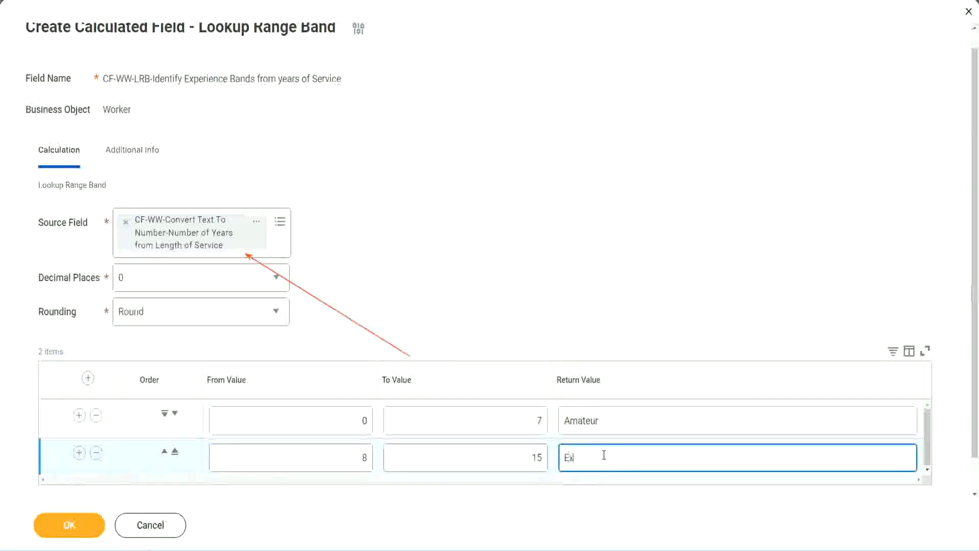
type("perienced")
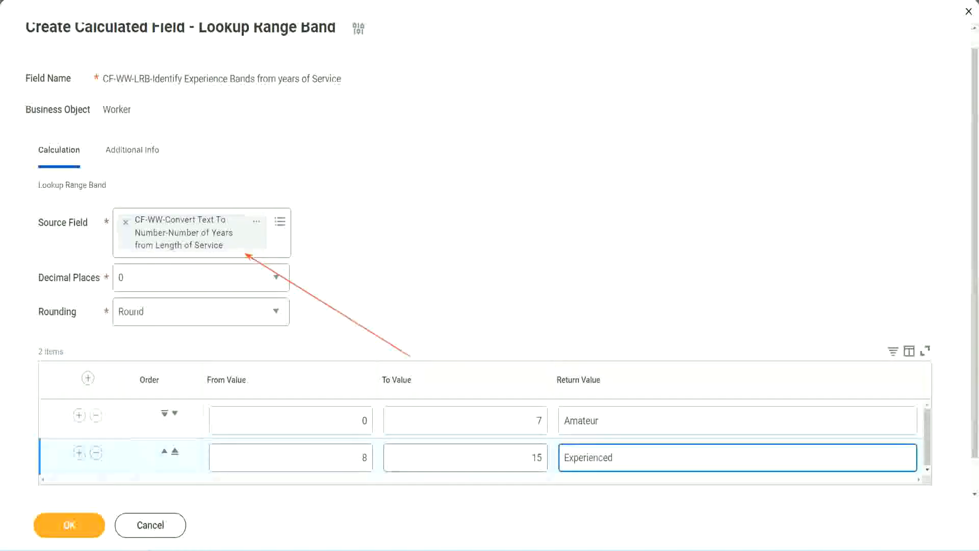
Add a third range band from 16 to 30 with the return value "Senior".
left_click(79, 452)
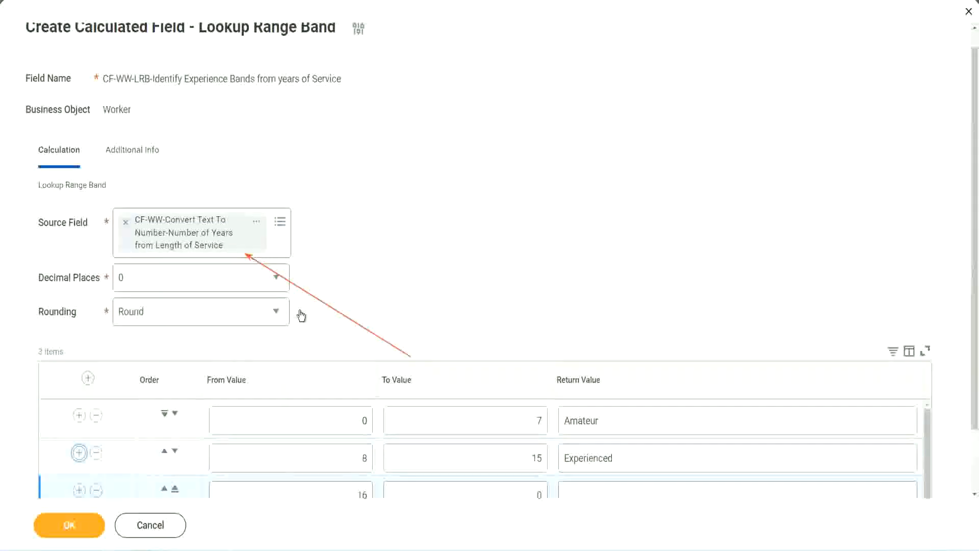
scroll(297, 314, "down", 2)
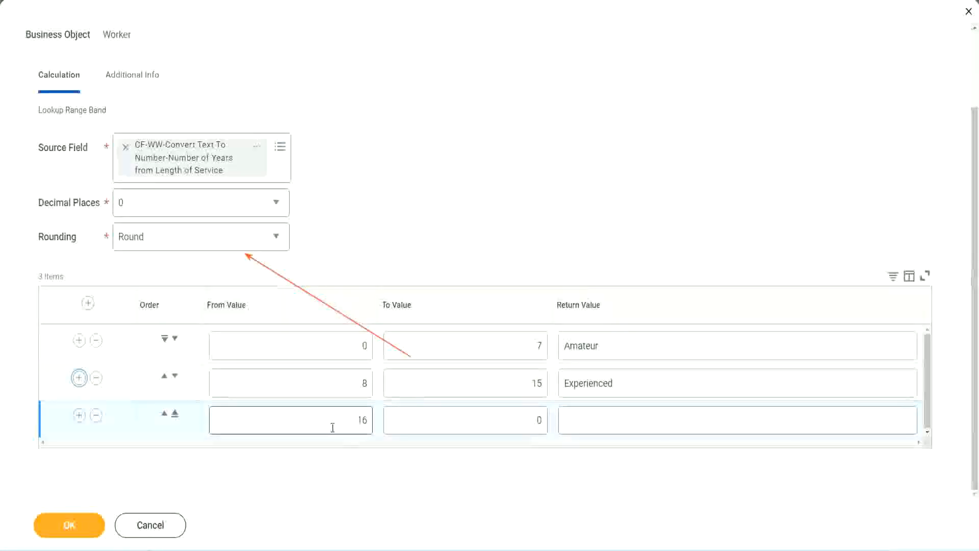
left_click(521, 418)
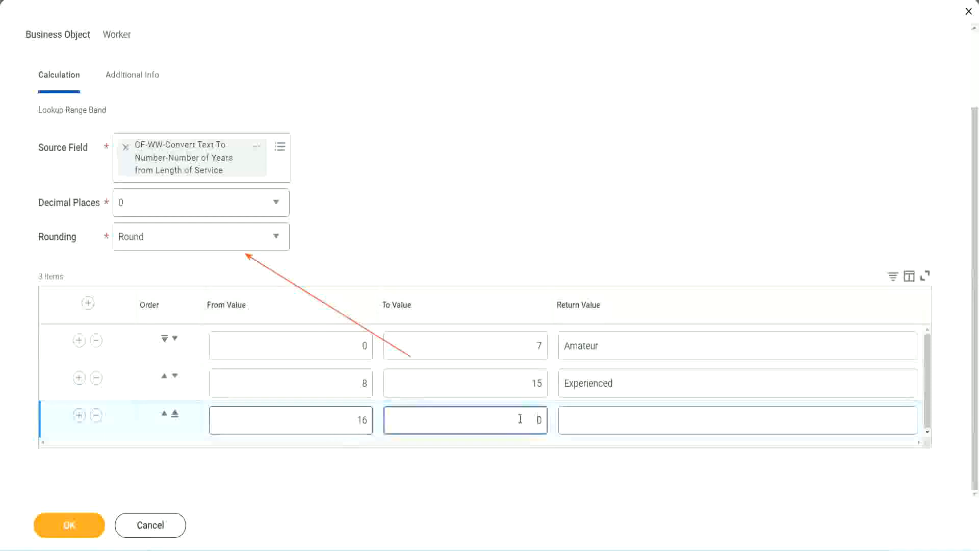
type("3")
key("Tab")
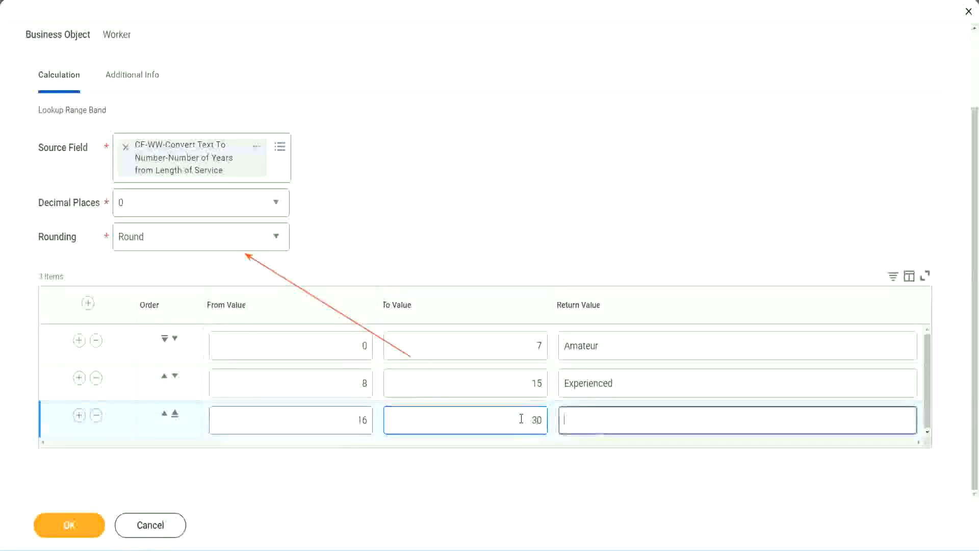
type("L")
key("BackSpace")
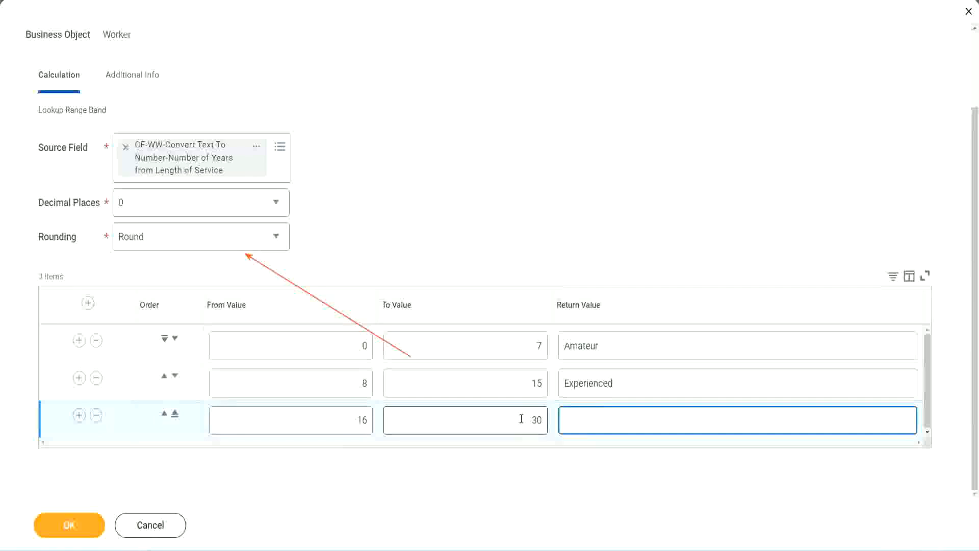
type("Senior")
Add a fourth range band from 31 to 1000 with the return value "Legend".
left_click(78, 415)
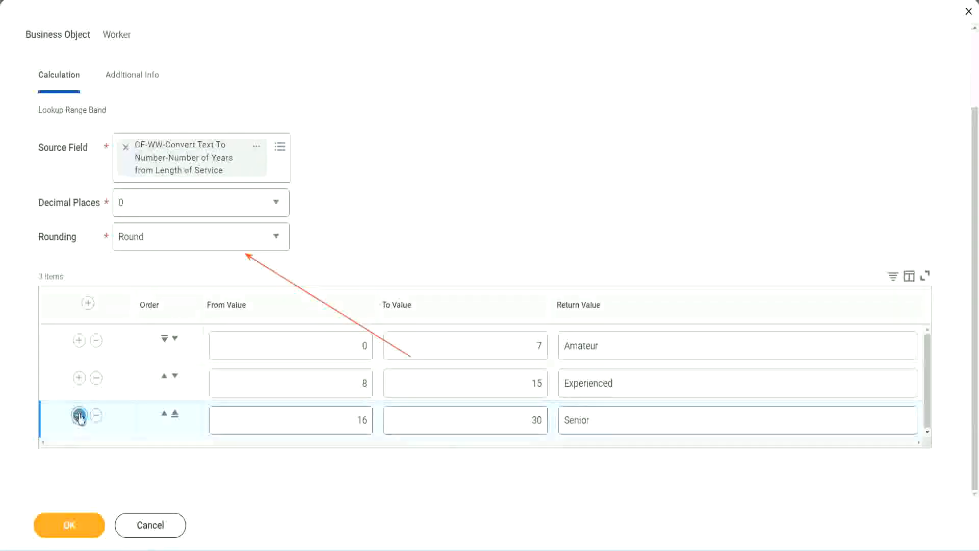
scroll(185, 385, "down", 1)
left_click(322, 415)
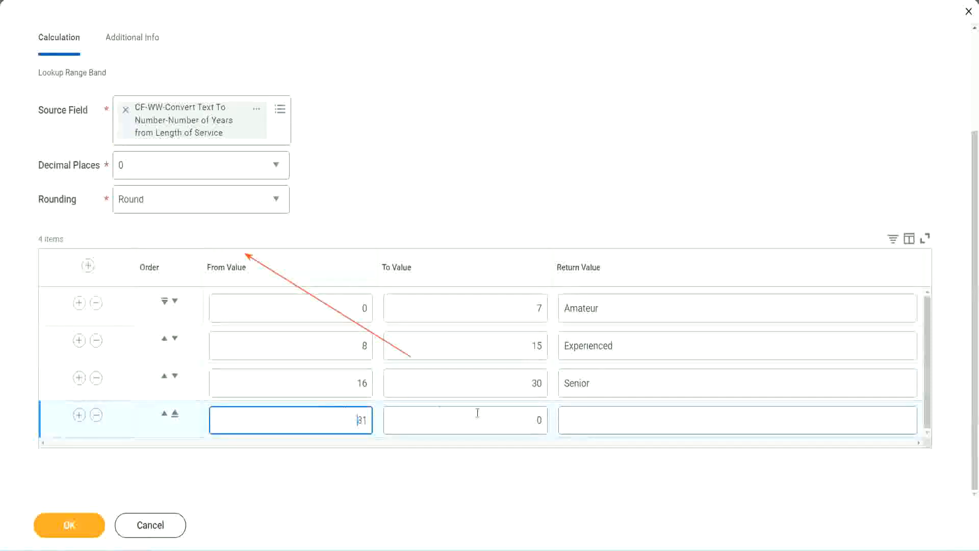
left_click(527, 420)
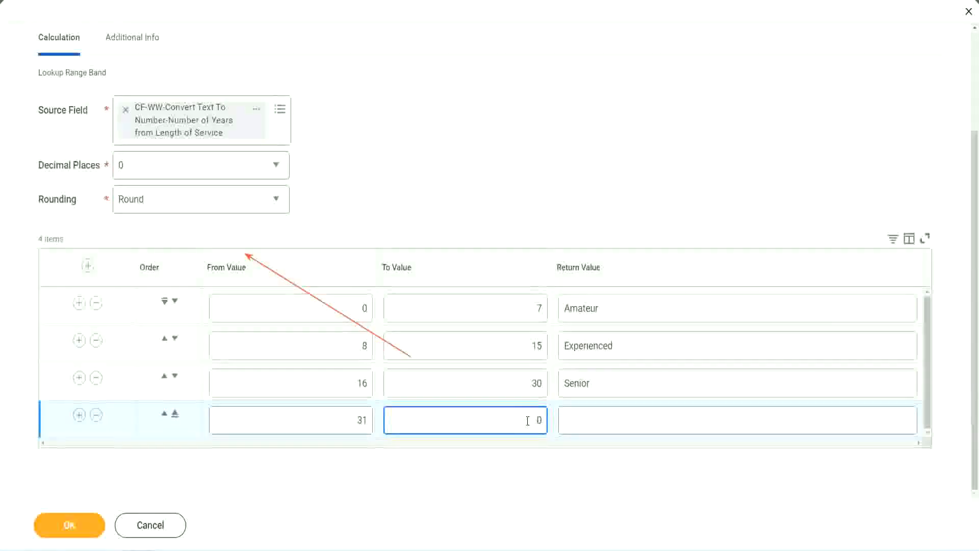
type("1000")
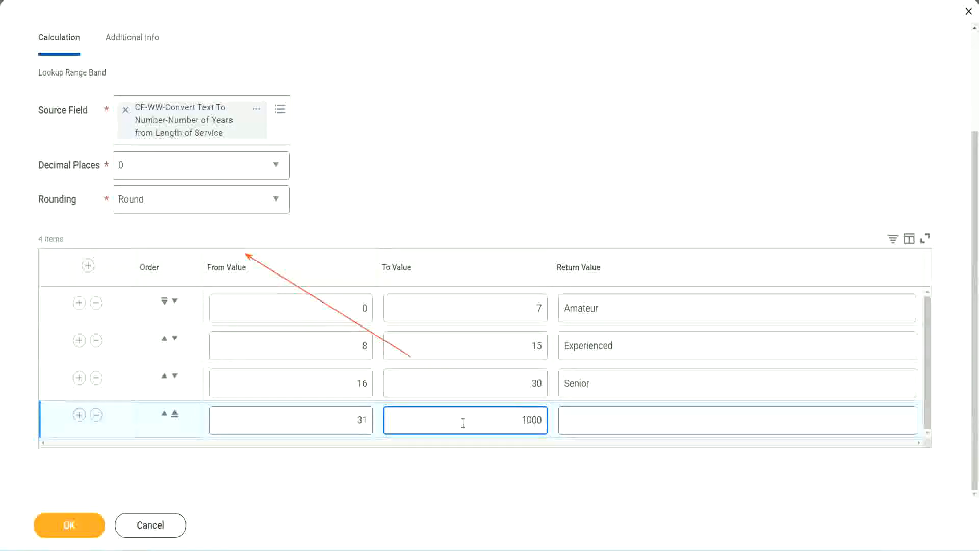
left_click_drag(509, 411, 573, 409)
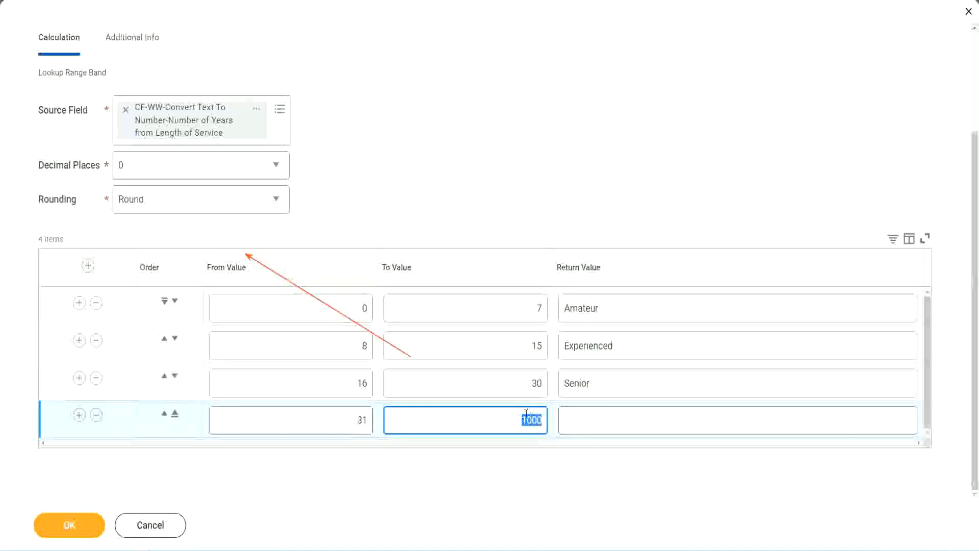
left_click_drag(518, 415, 548, 417)
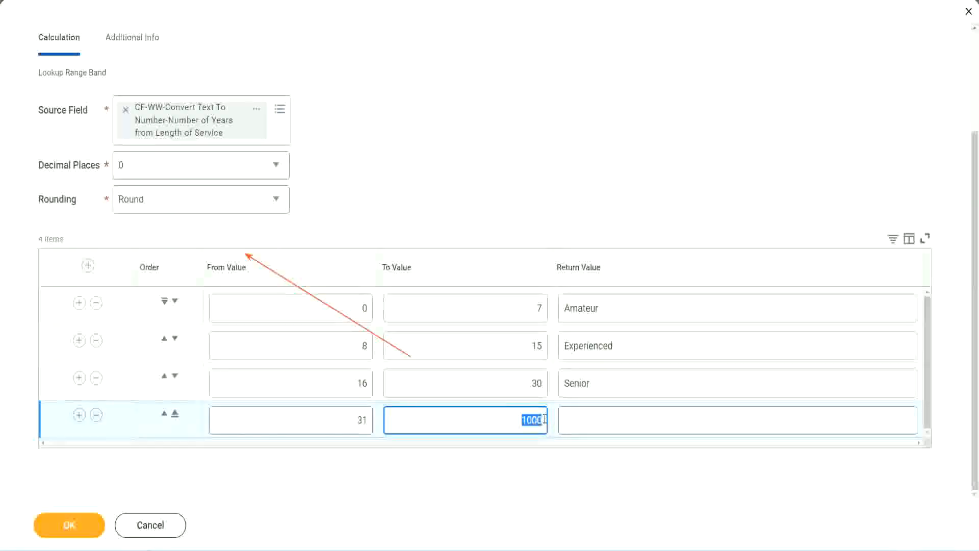
left_click(611, 420)
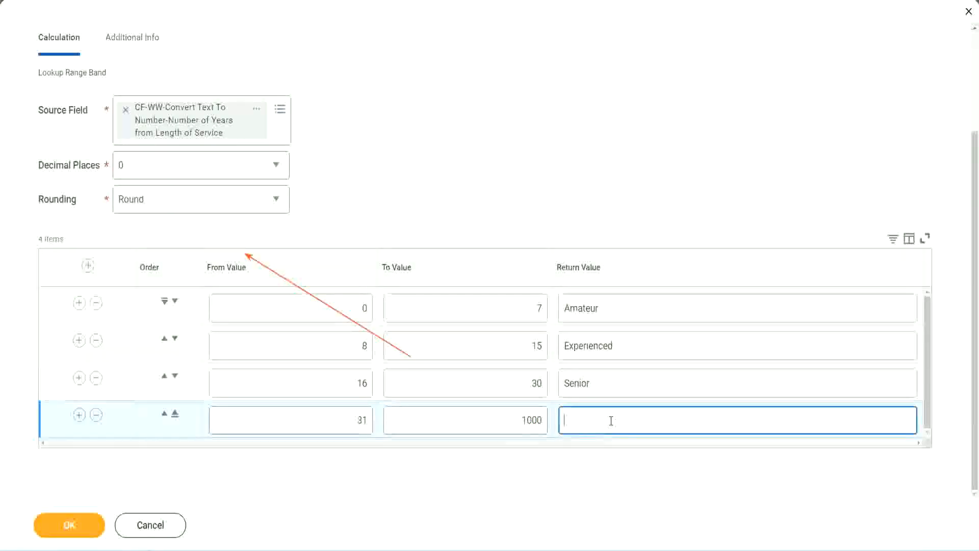
type("Legend")
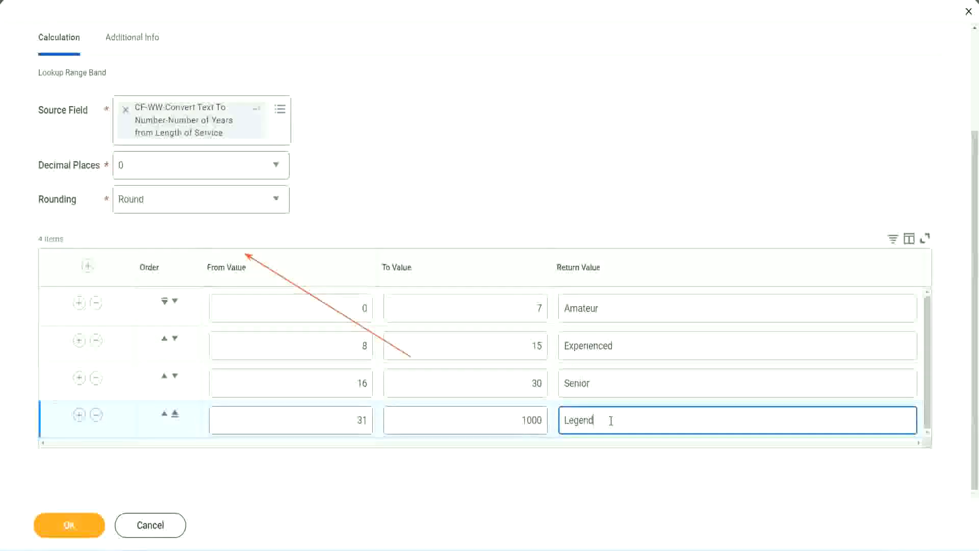
left_click(456, 169)
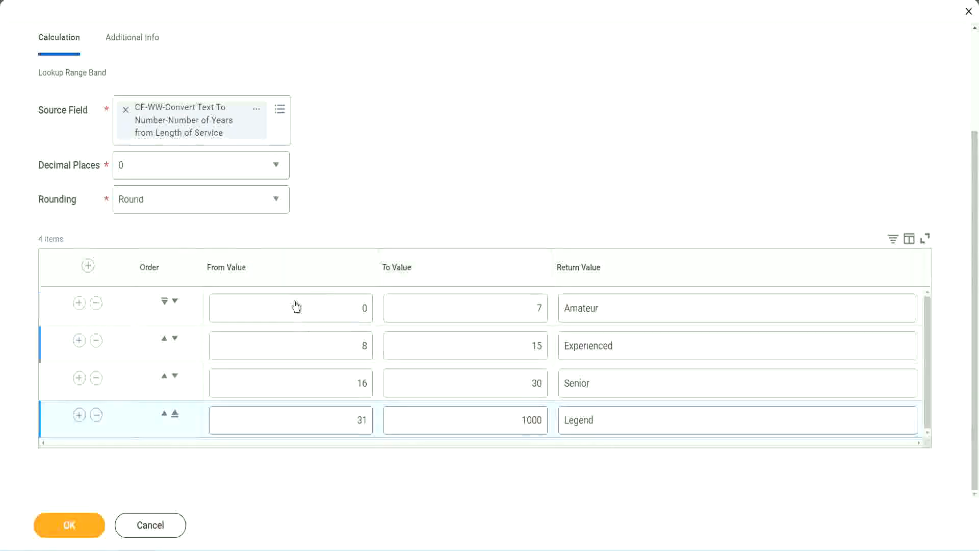
Review the From, To and Return values of all four range bands before saving.
double_click(635, 306)
double_click(632, 347)
double_click(619, 390)
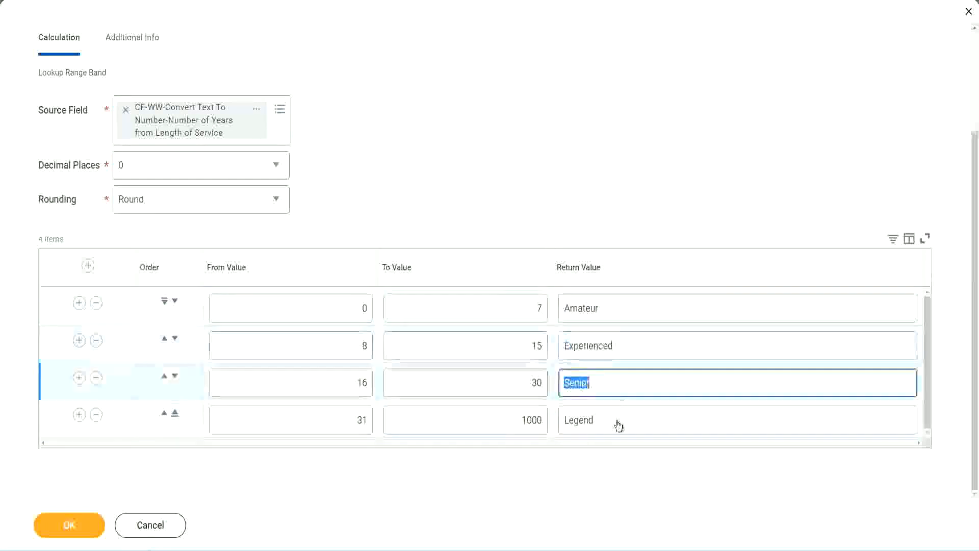
double_click(618, 421)
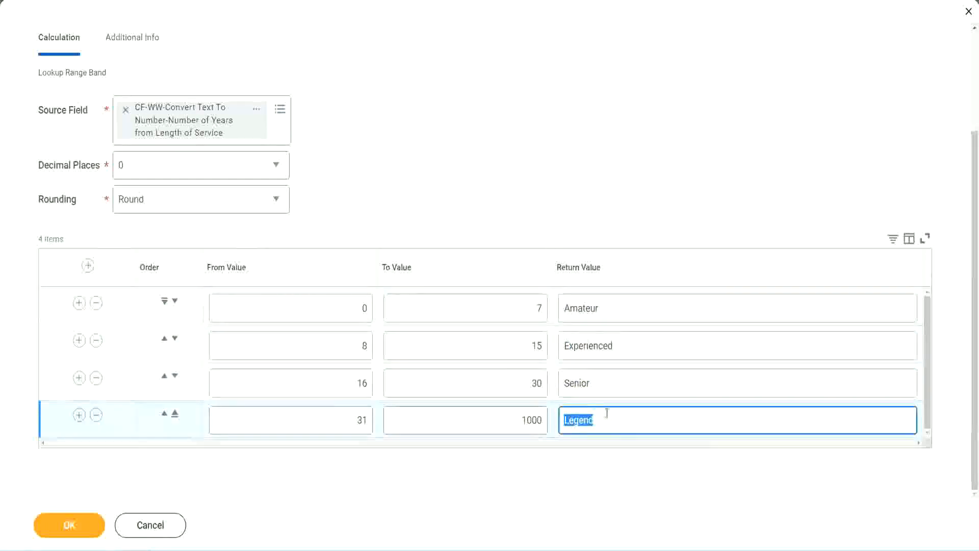
double_click(312, 310)
double_click(502, 306)
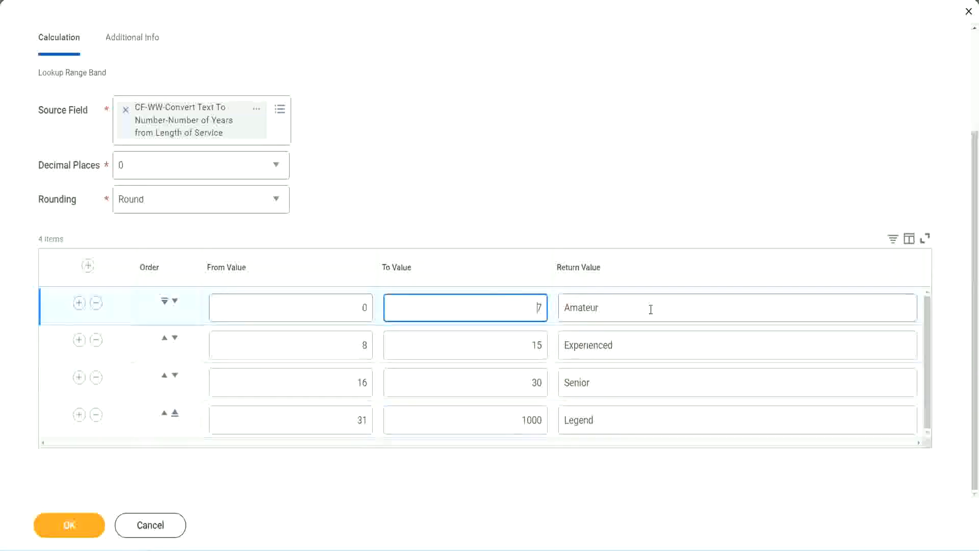
double_click(647, 308)
double_click(633, 345)
double_click(622, 383)
double_click(616, 420)
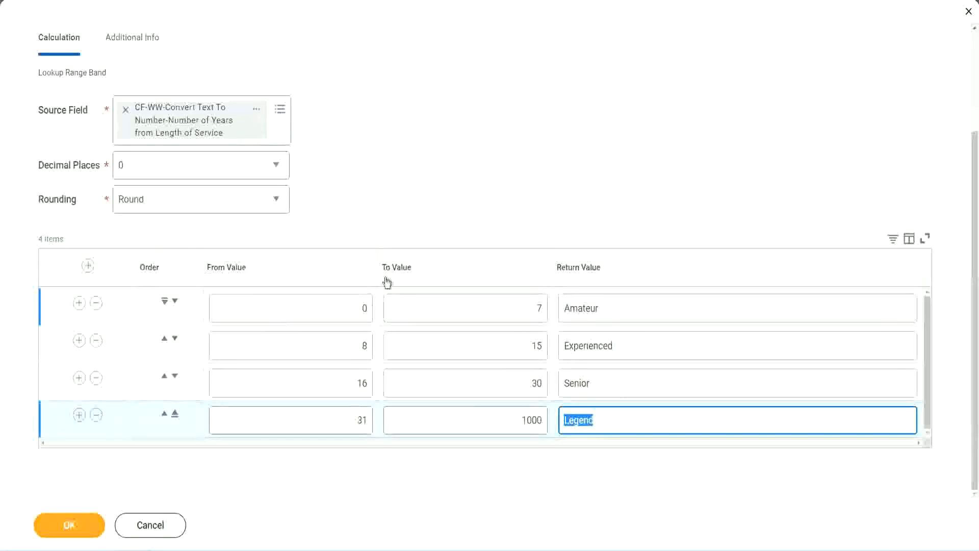
left_click(454, 216)
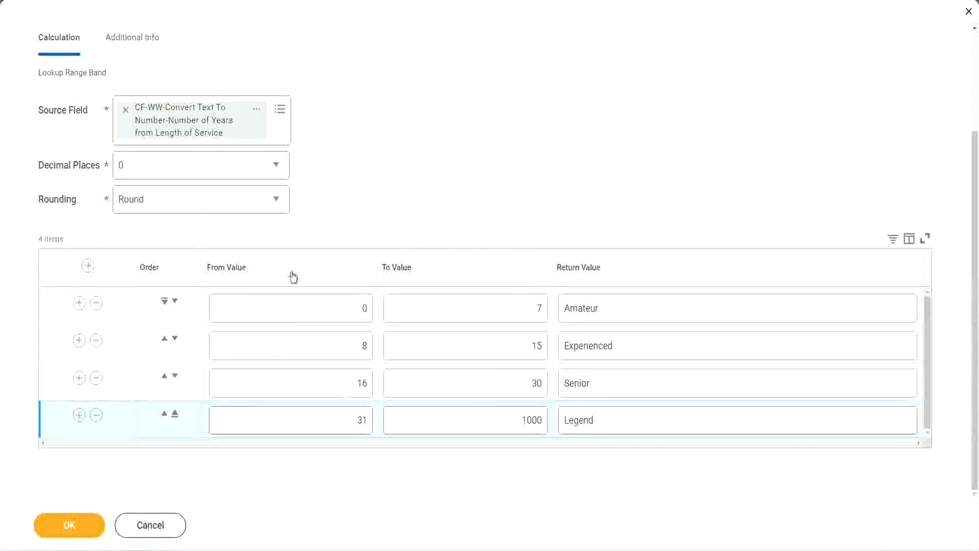
Save the Lookup Range Band calculated field and use an option from its name link on the save confirmation.
left_click(68, 523)
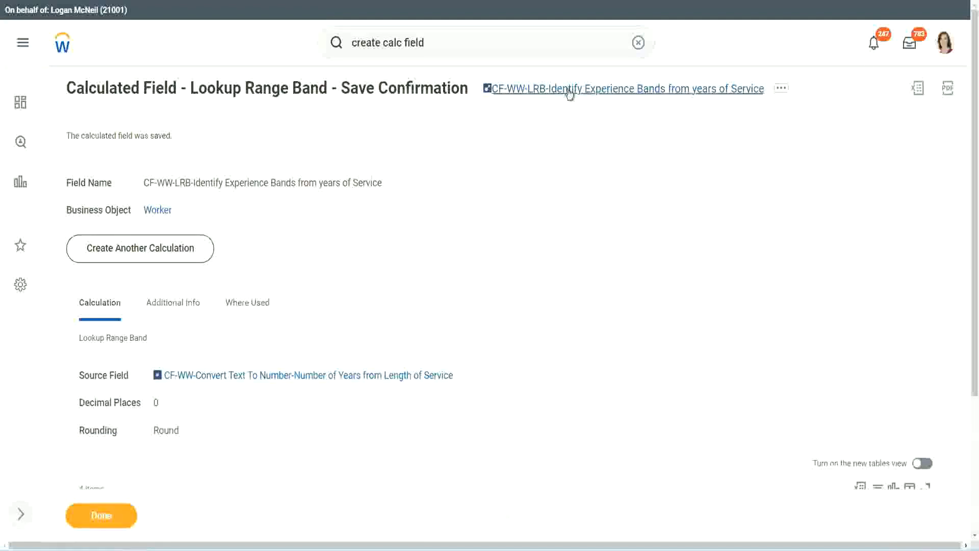
right_click(567, 96)
left_click(580, 151)
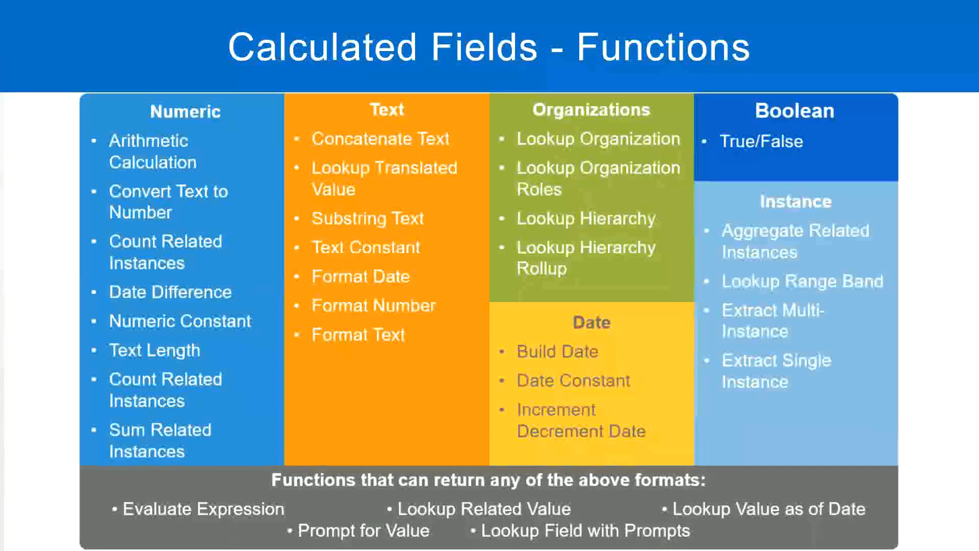
Switch to the Notepad++ notes and add the amount "10,000 USD" a few lines below the Eval Expression entry.
key("alt+Tab")
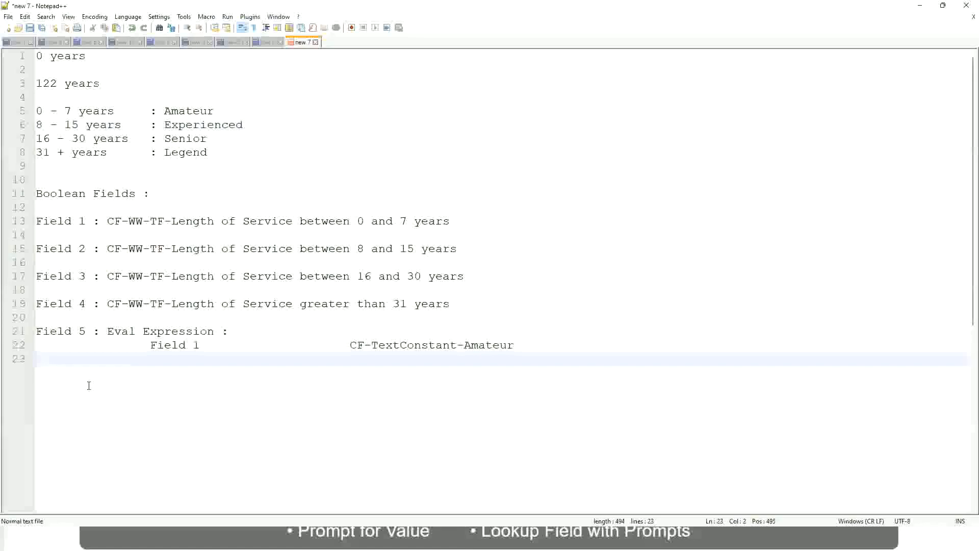
key("Return")
key("Return")
key("Return")
key("BackSpace")
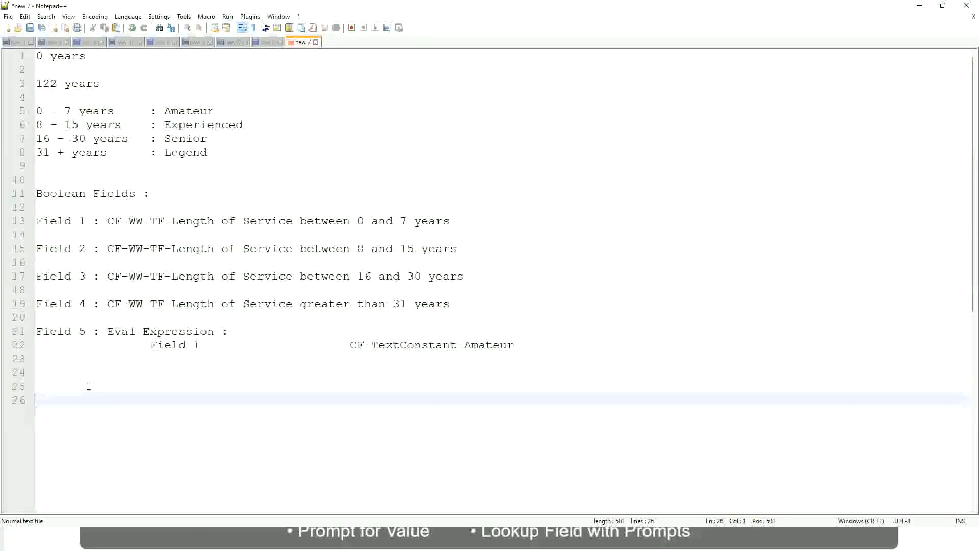
type("10,000 USD")
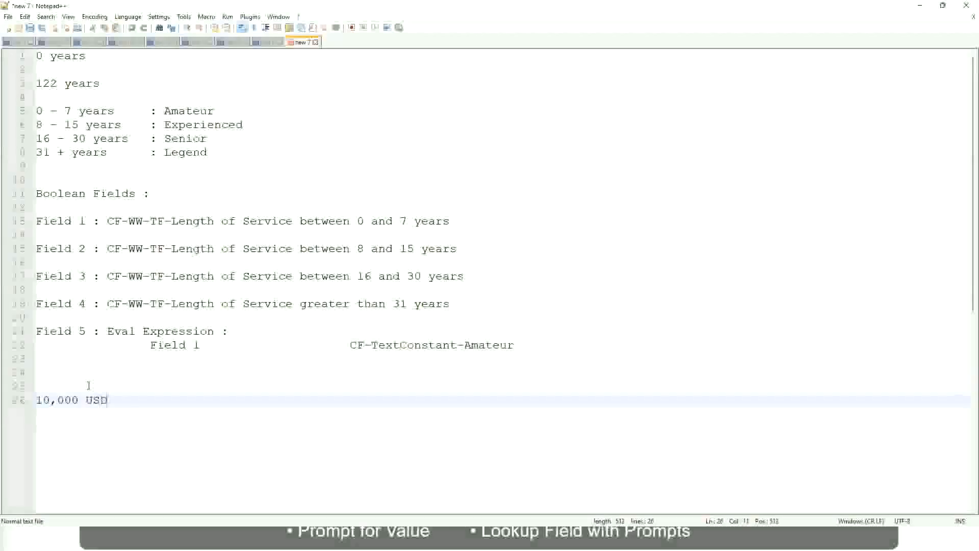
Add "1,000,000 USD" on the same line as 10,000 USD, separated by a wide tabbed gap.
key("Tab")
key("Tab")
key("Tab")
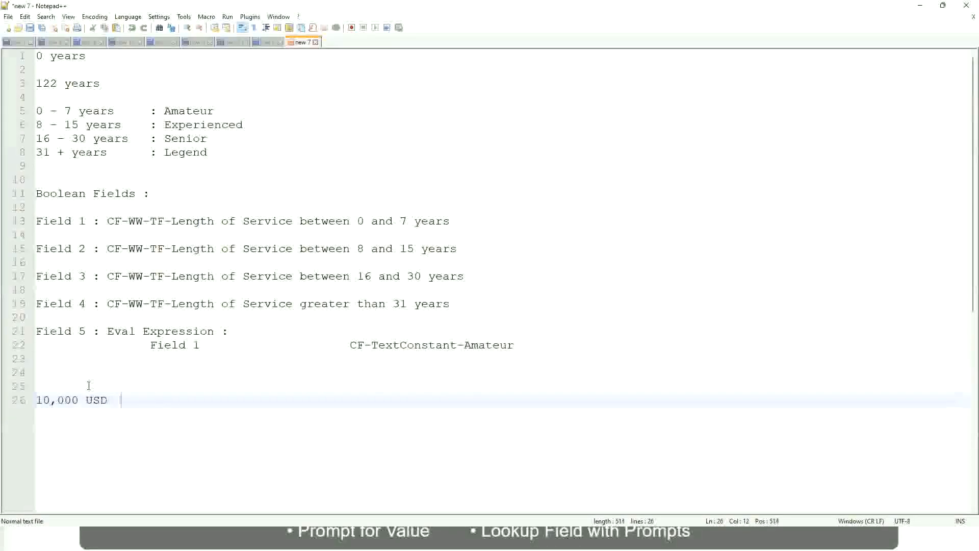
key("Tab")
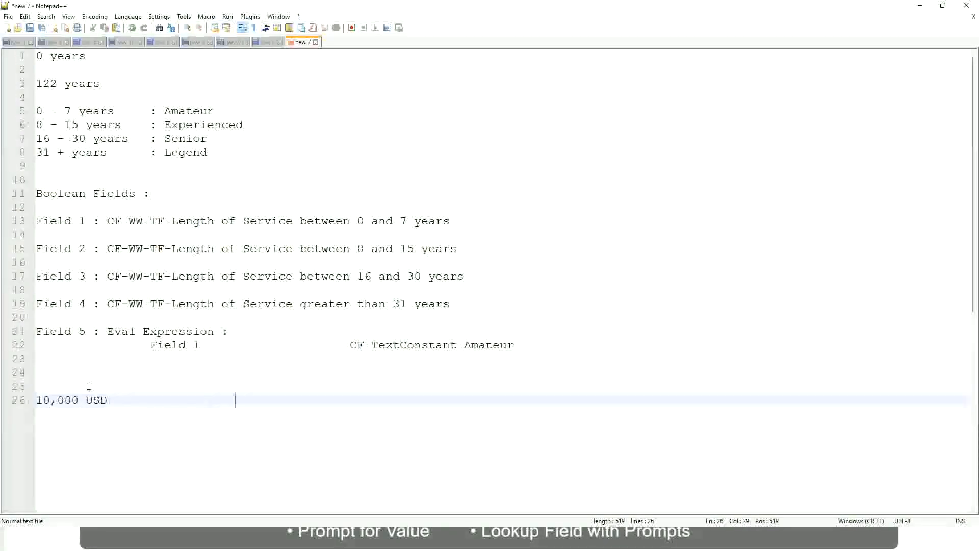
type("1,000,000")
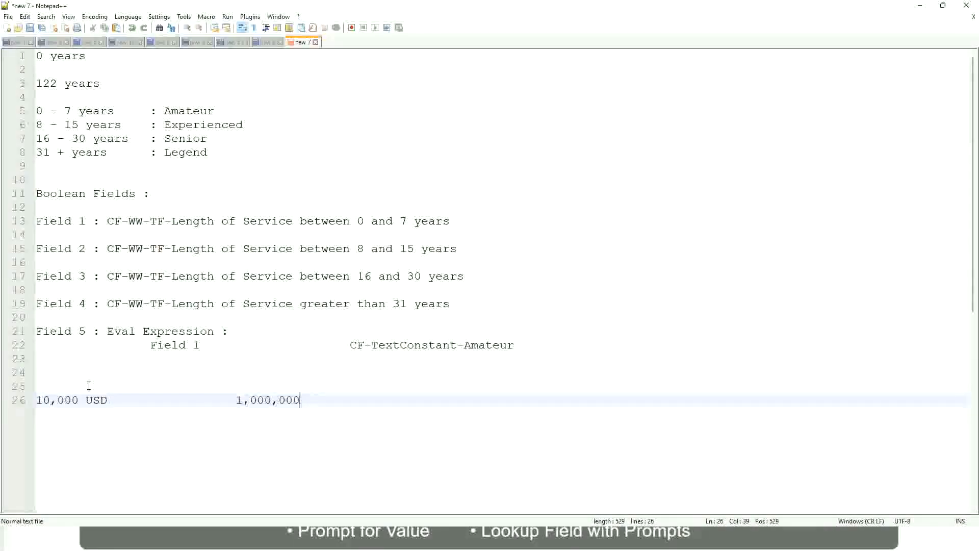
key("Left")
key("Left")
key("Left")
key("Left")
key("Left")
key("Right")
key("Right")
key("Right")
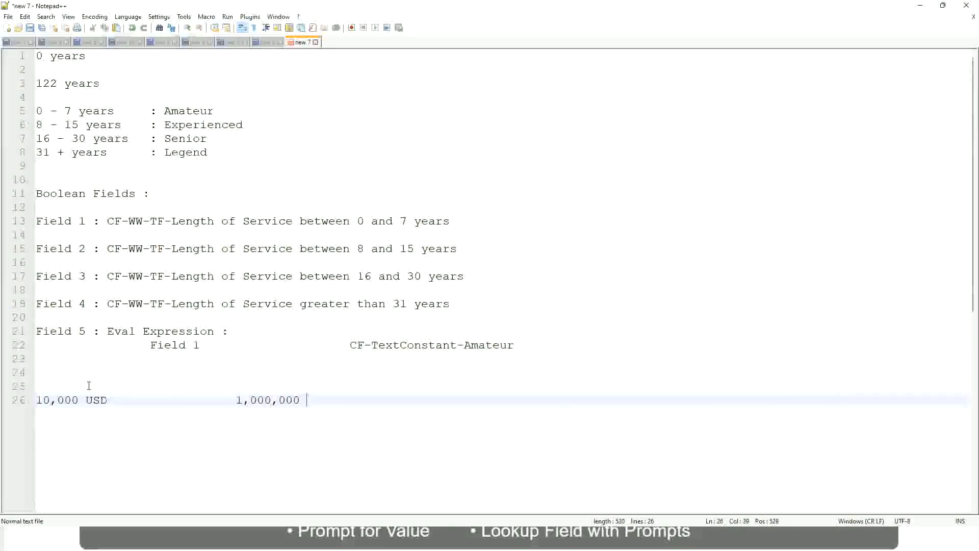
type("USD")
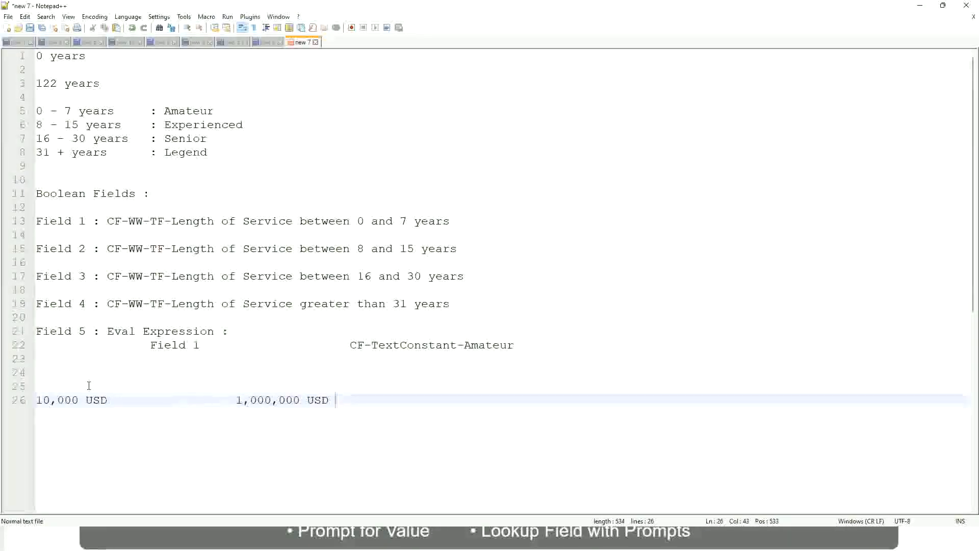
Leave a blank line below the amounts and add the band "10 - 50,000 : Low".
key("Return")
key("Return")
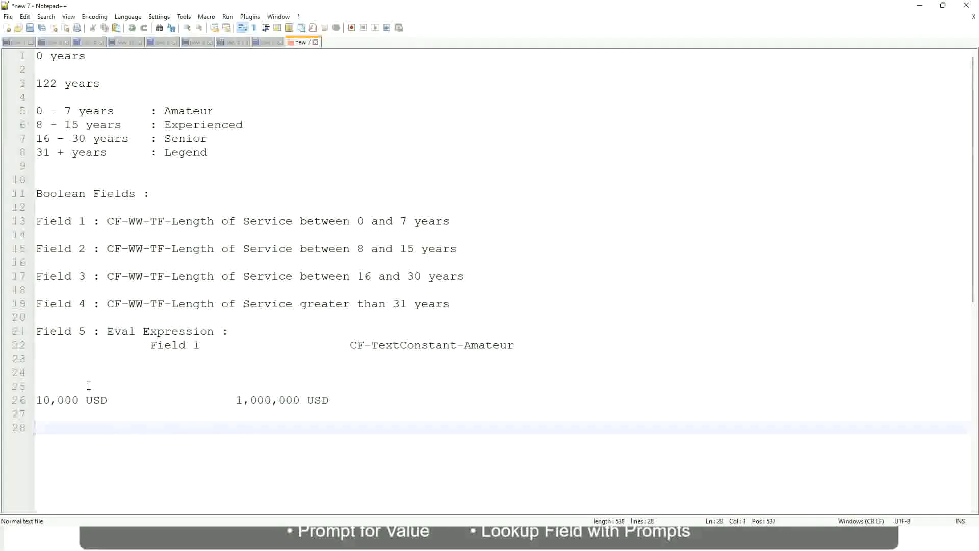
type("10 - 50,000")
key("Tab")
key("Tab")
key("Tab")
key("Tab")
type(": Low")
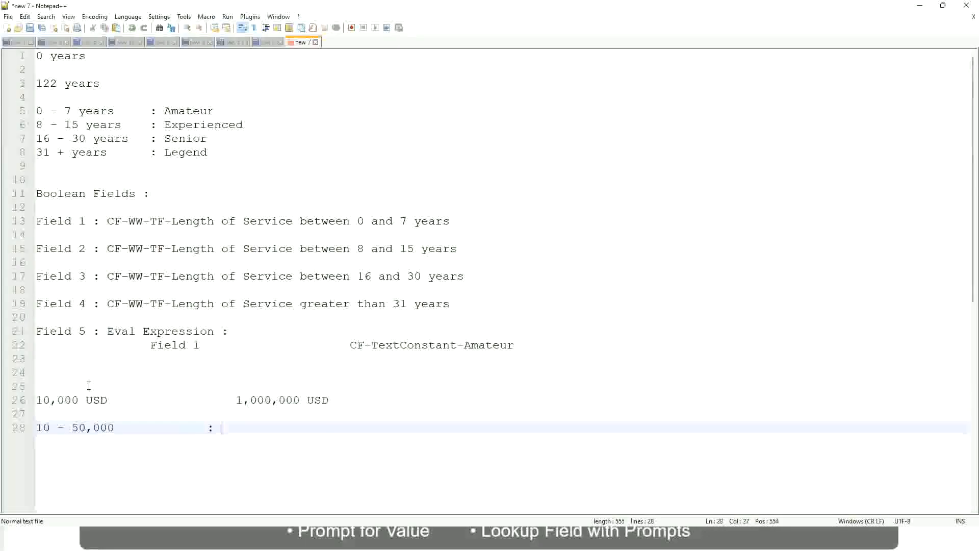
Add the band "50,001 - 150,000 : Medium" directly below the Low band, with its label aligned.
key("Return")
key("Return")
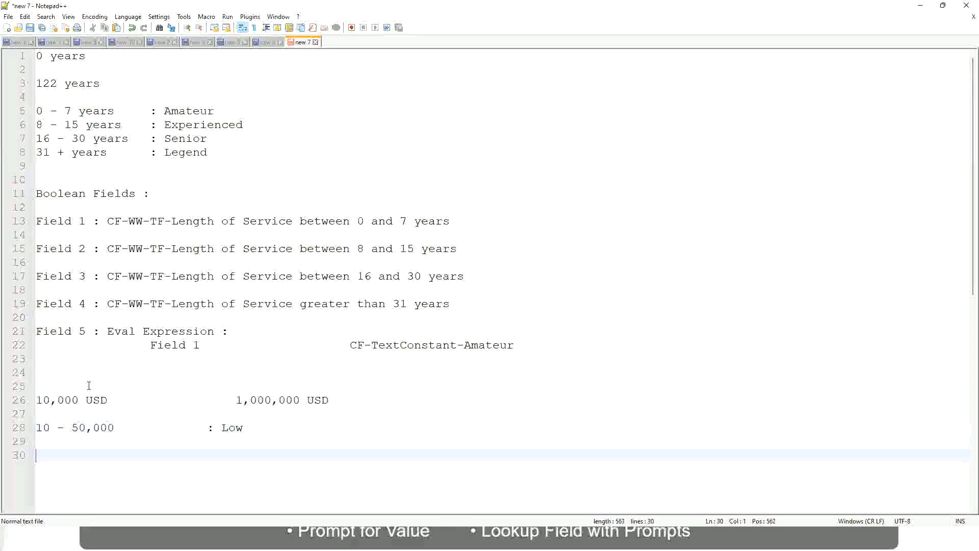
key("Up")
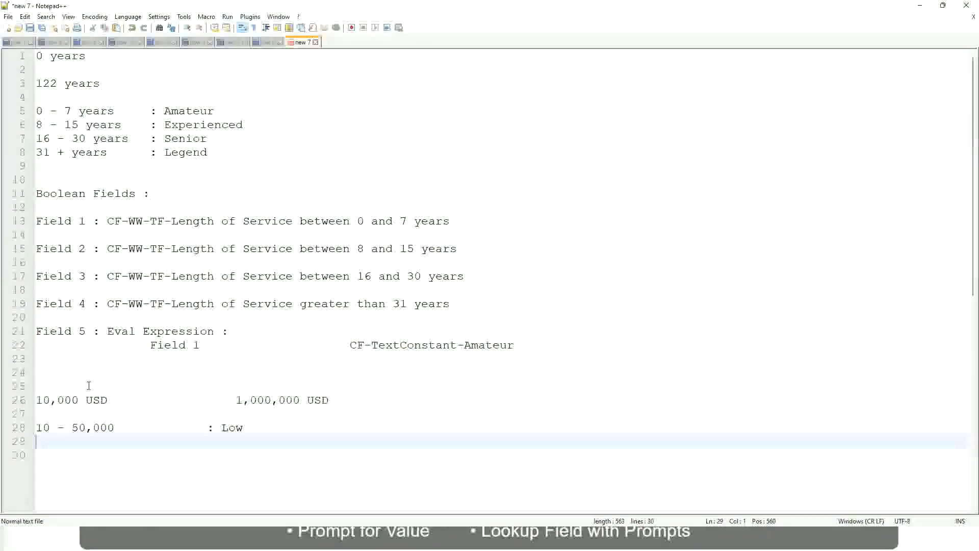
type("50,001 ")
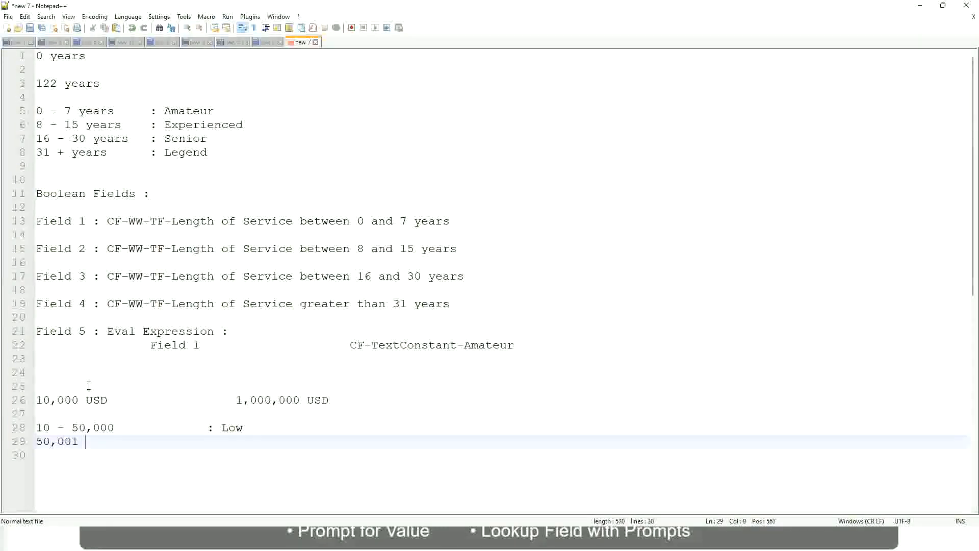
type("- 150,000")
key("Tab")
key("Tab")
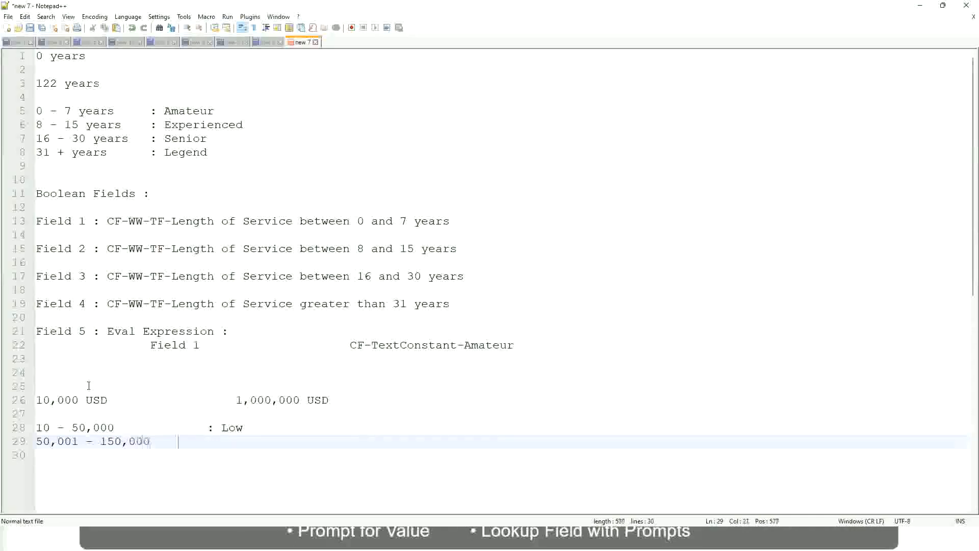
type(": Med")
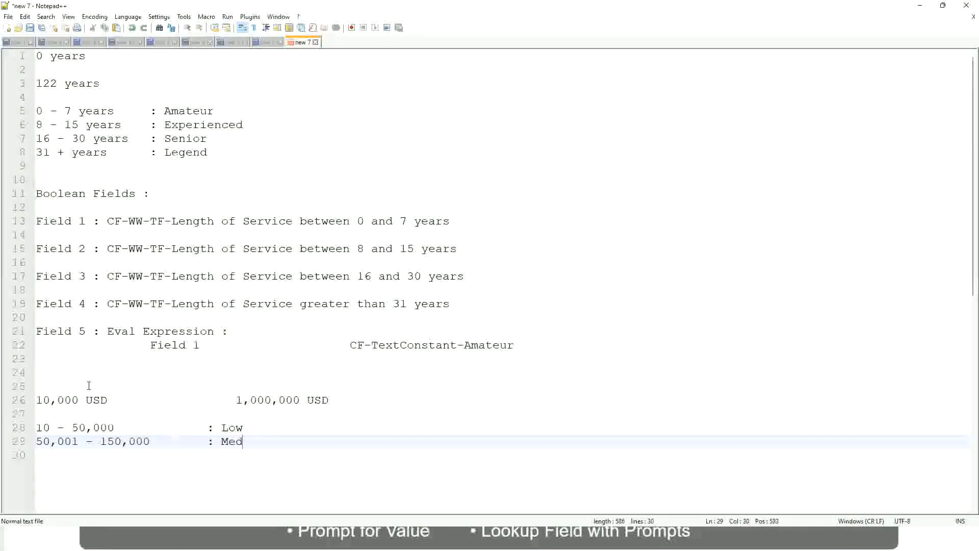
type("ium")
key("Return")
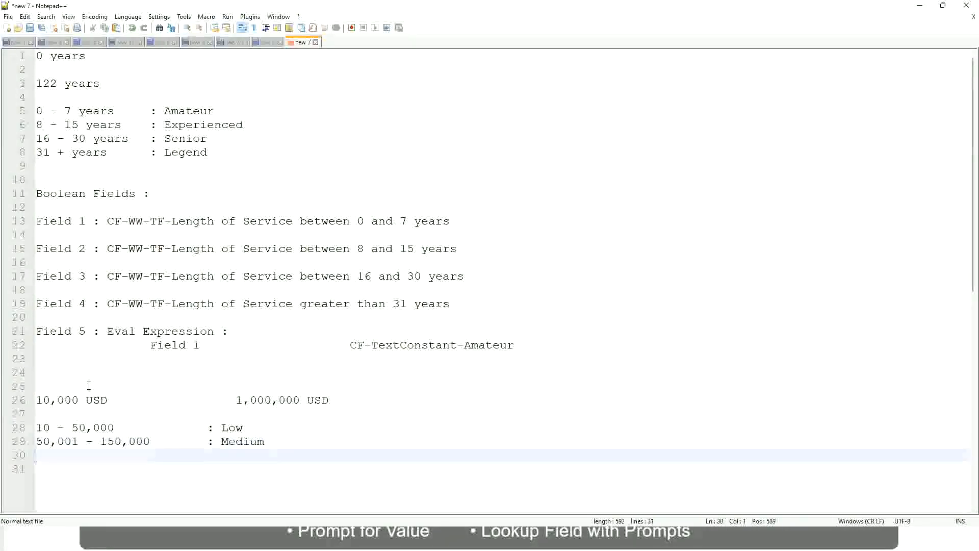
Add the band "> 150,000 : High" below the Medium band, with its label aligned.
type("> 150,000")
key("Tab")
key("Tab")
key("Tab")
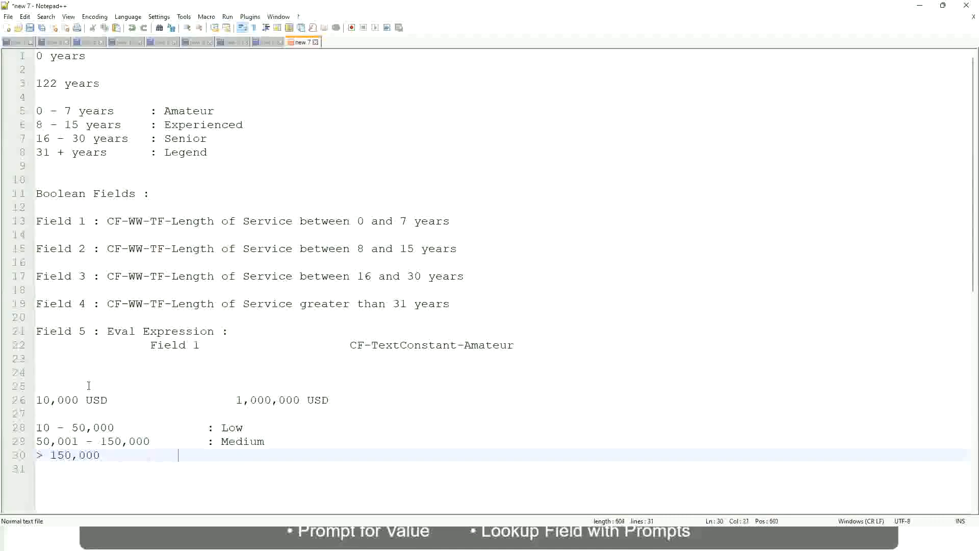
key("Tab")
type(": High")
Review the 10,000 USD to 1,000,000 USD amounts against the Low, Medium and High bands in the notes.
left_click(31, 400)
left_click(31, 400)
left_click(44, 399)
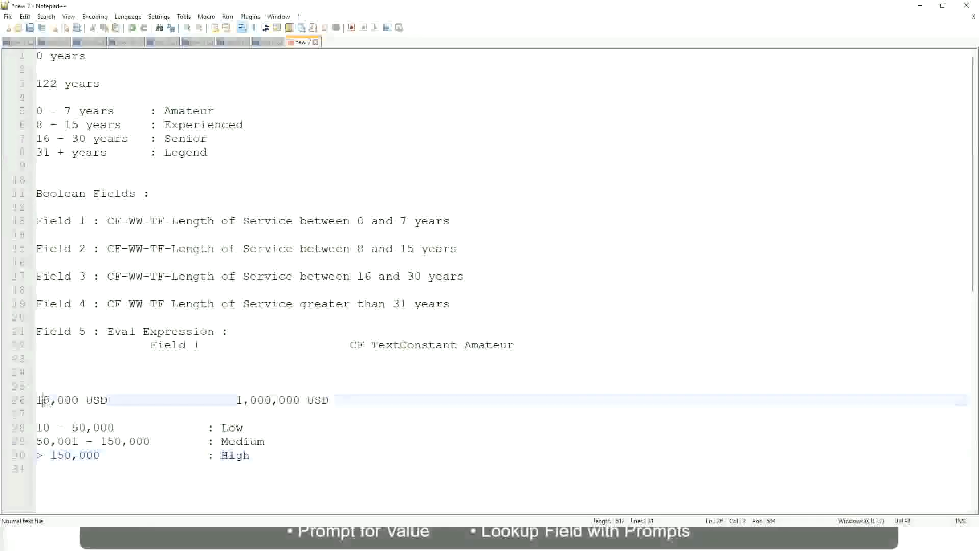
double_click(292, 400)
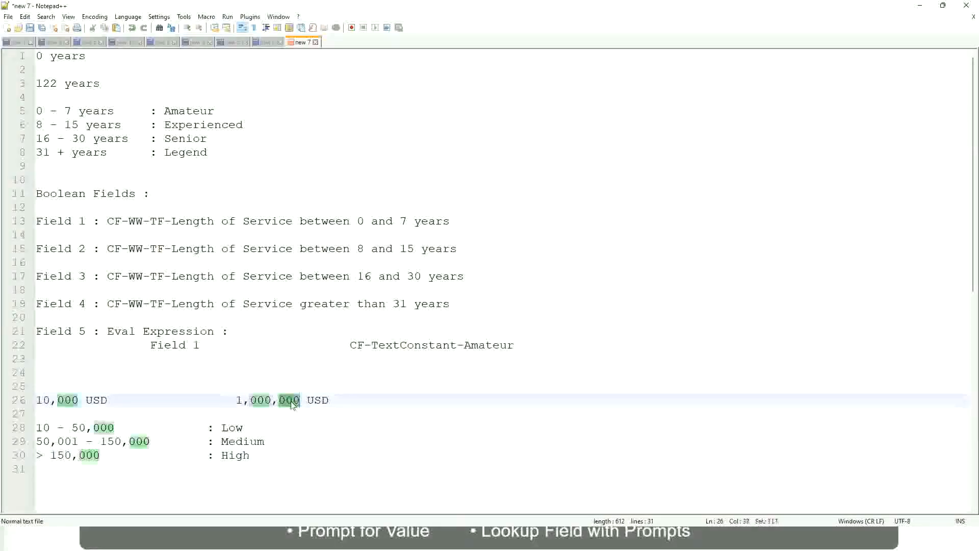
left_click(182, 441)
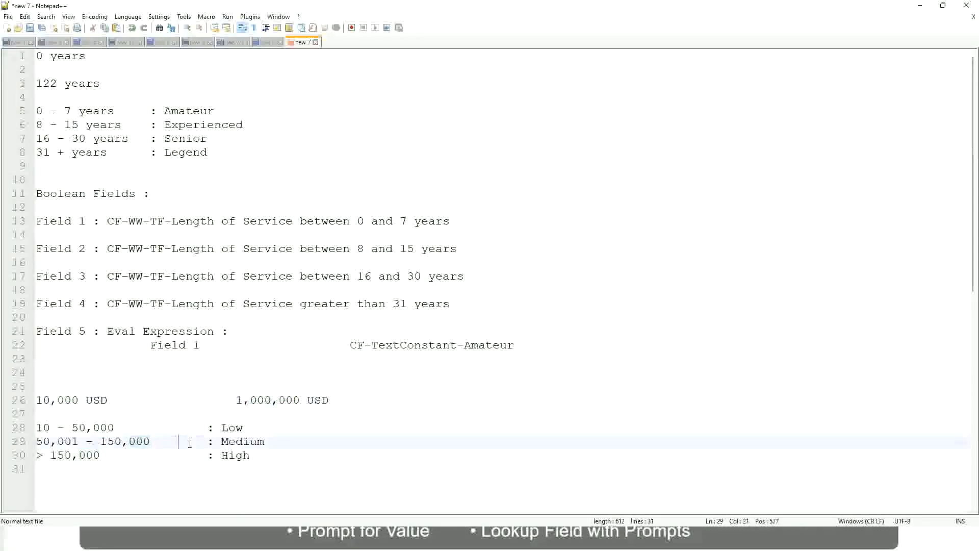
left_click(31, 400)
left_click(301, 401)
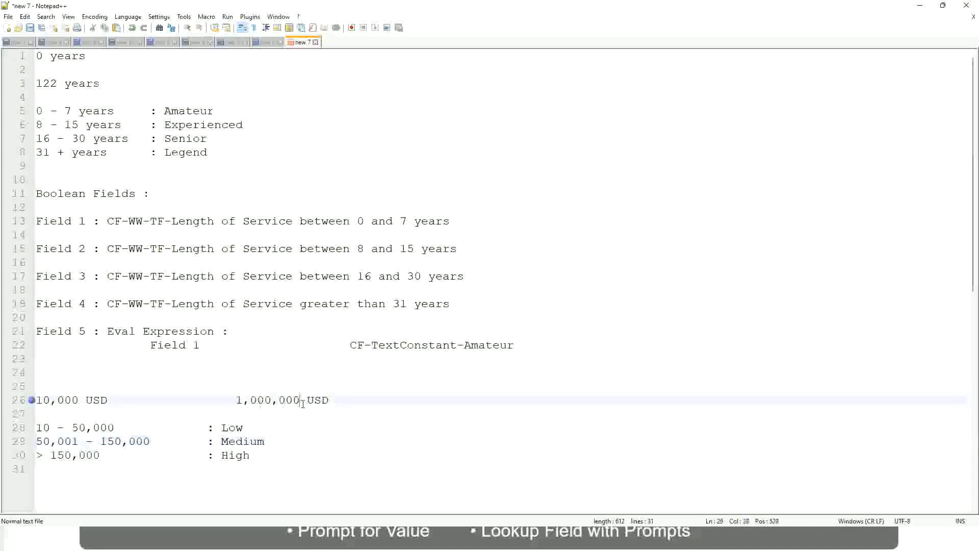
left_click(235, 428)
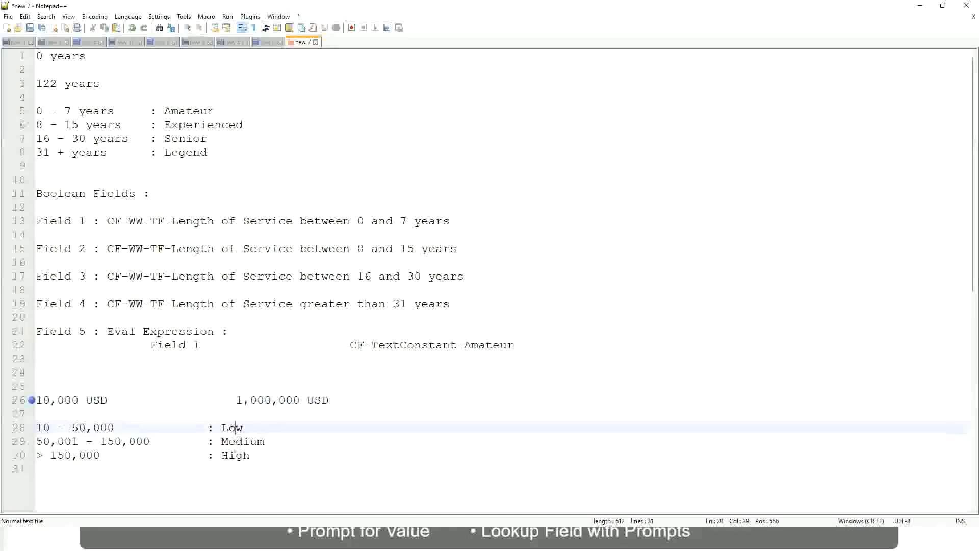
left_click(236, 443)
left_click(235, 456)
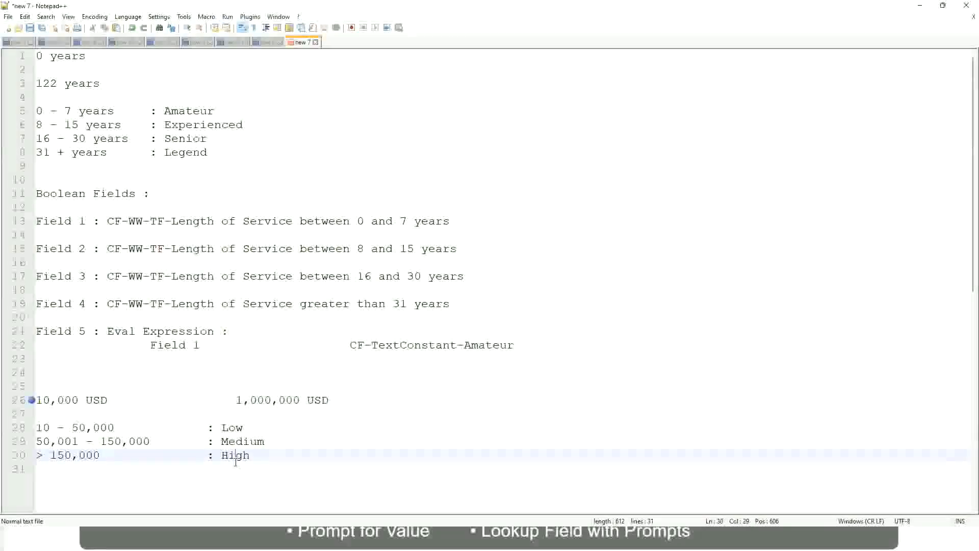
left_click(137, 414)
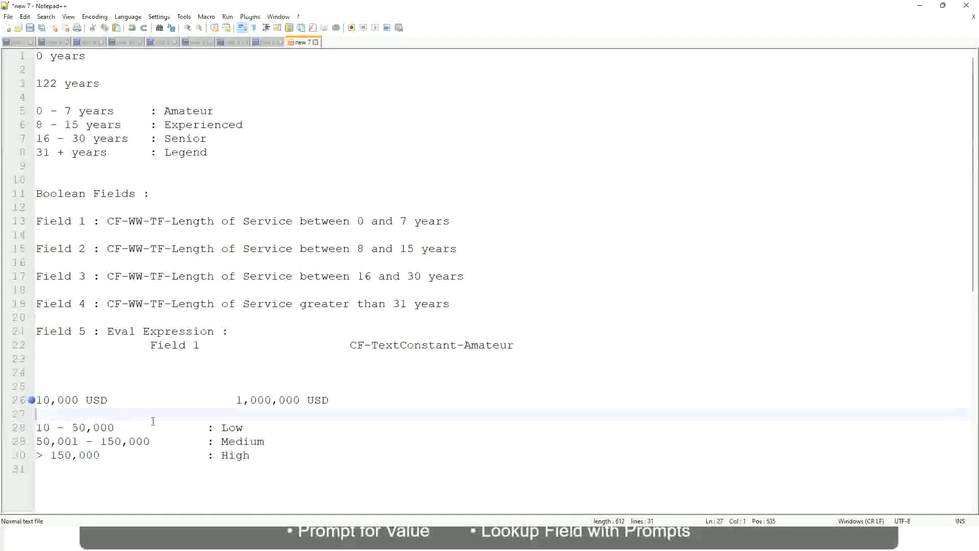
left_click(251, 454)
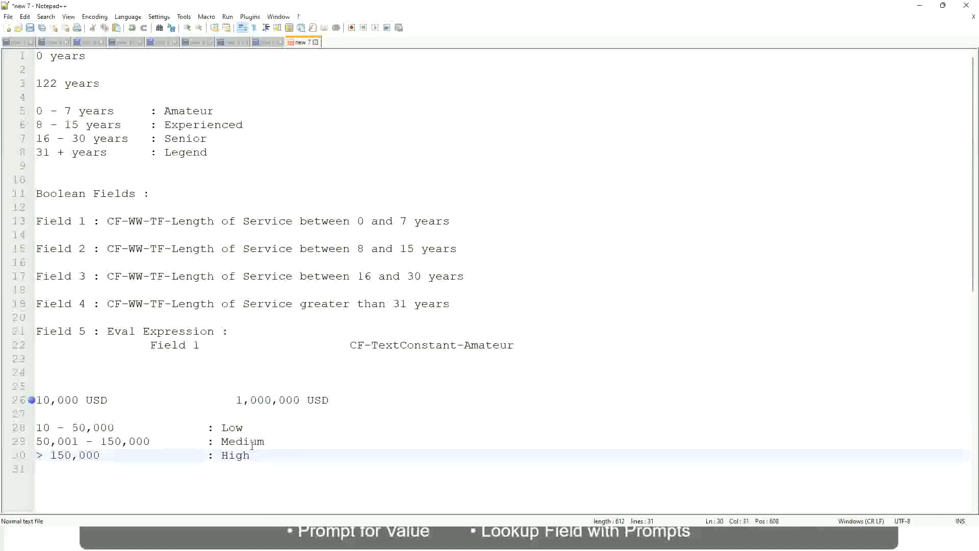